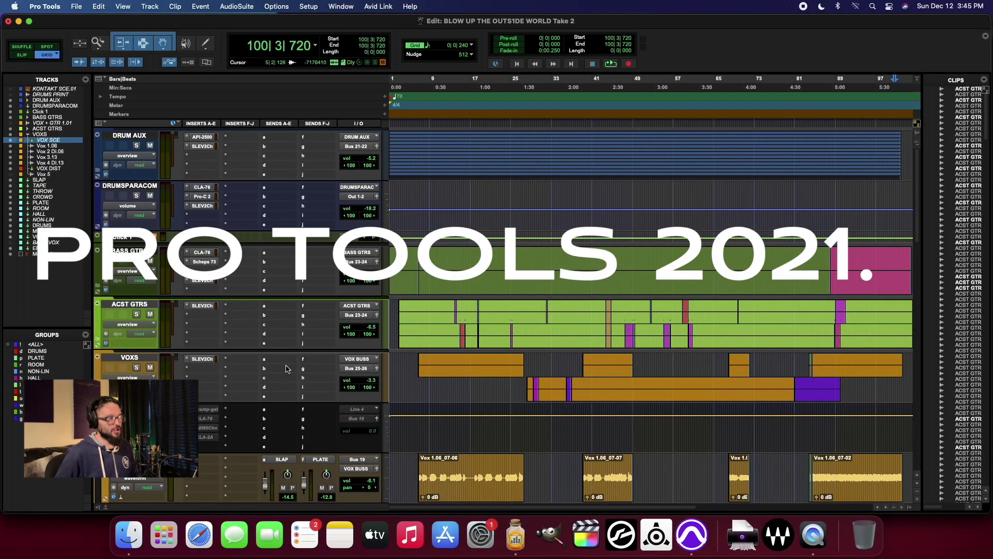
Make the greyed-out VOX SCE track active, then select the Vox 3.13 track
scroll(477, 333, "down", 10)
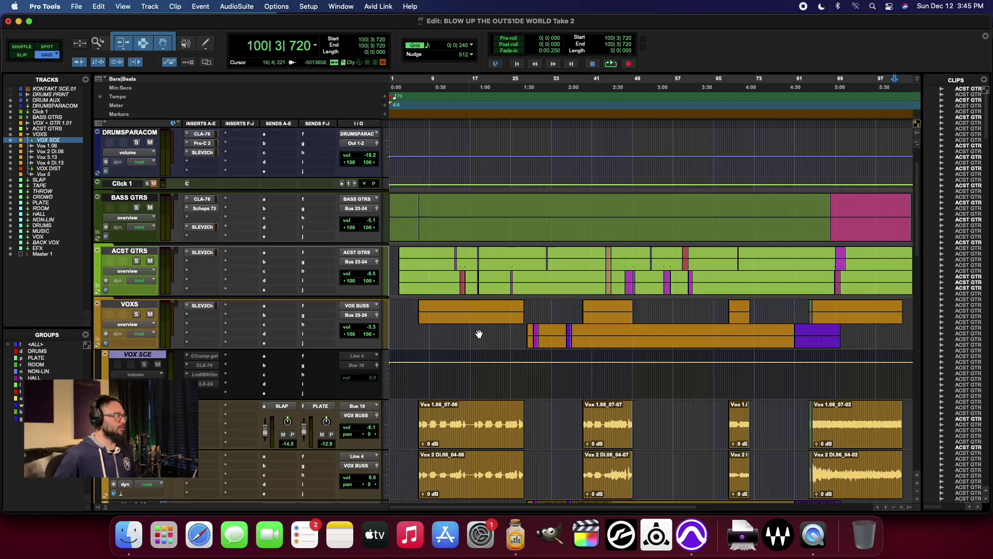
scroll(479, 334, "up", 10)
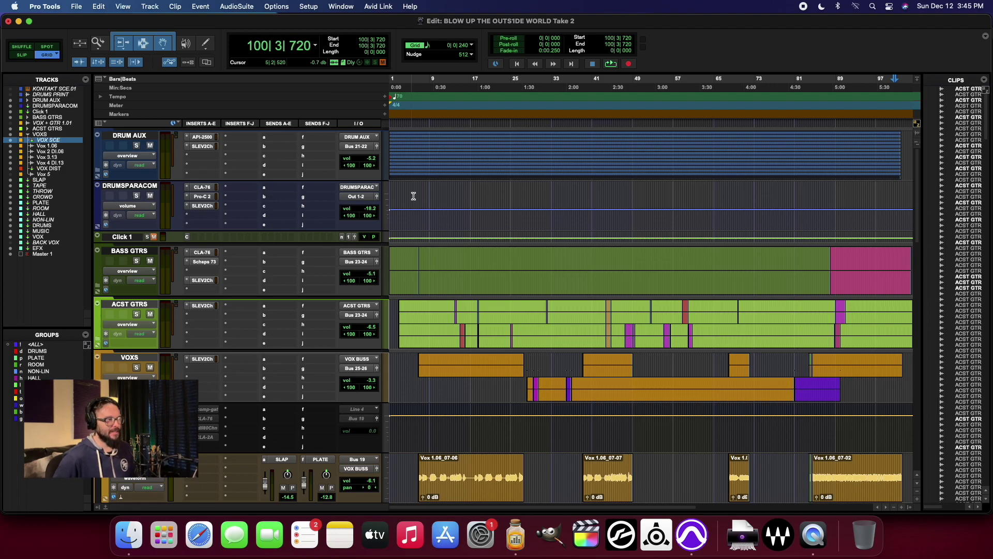
scroll(463, 367, "down", 10)
scroll(463, 366, "up", 10)
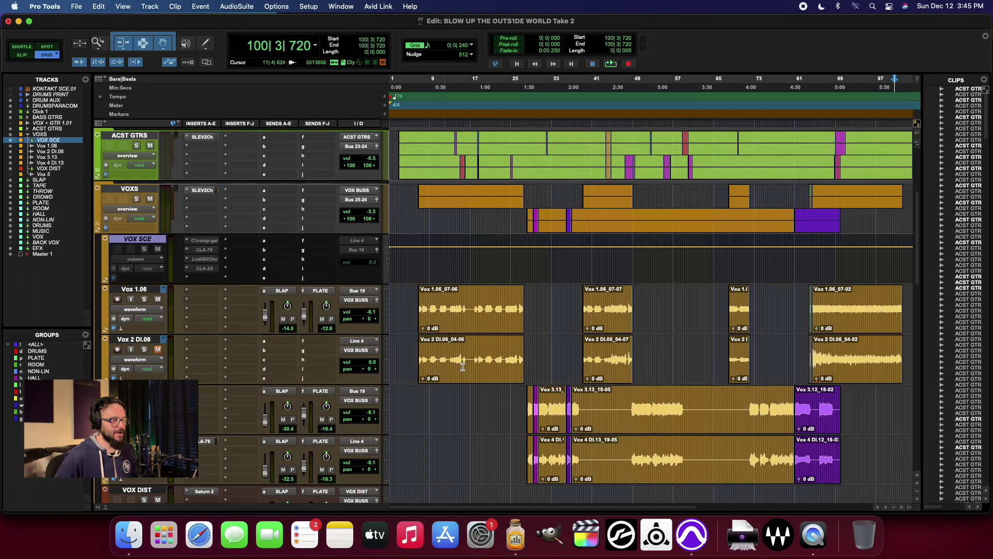
scroll(463, 367, "down", 5)
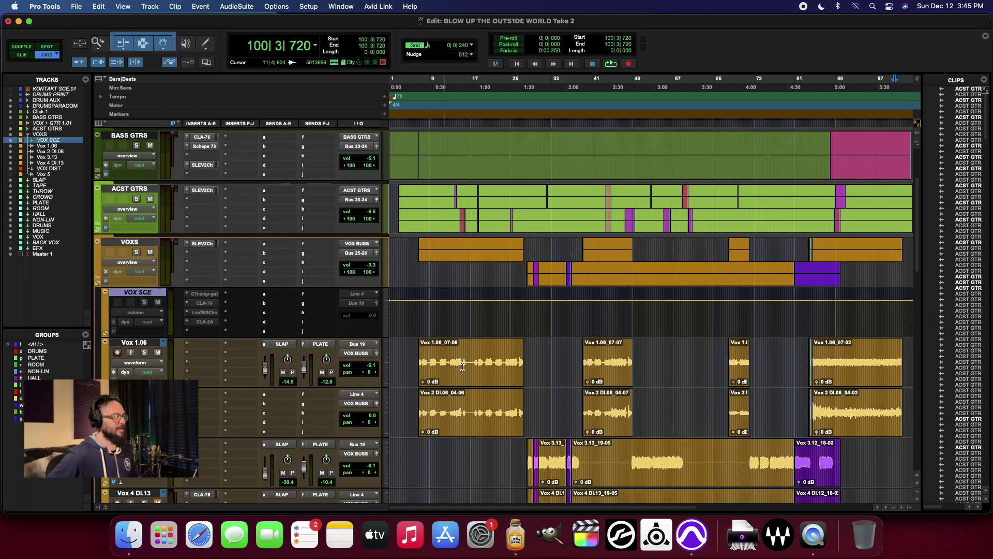
scroll(522, 254, "down", 11)
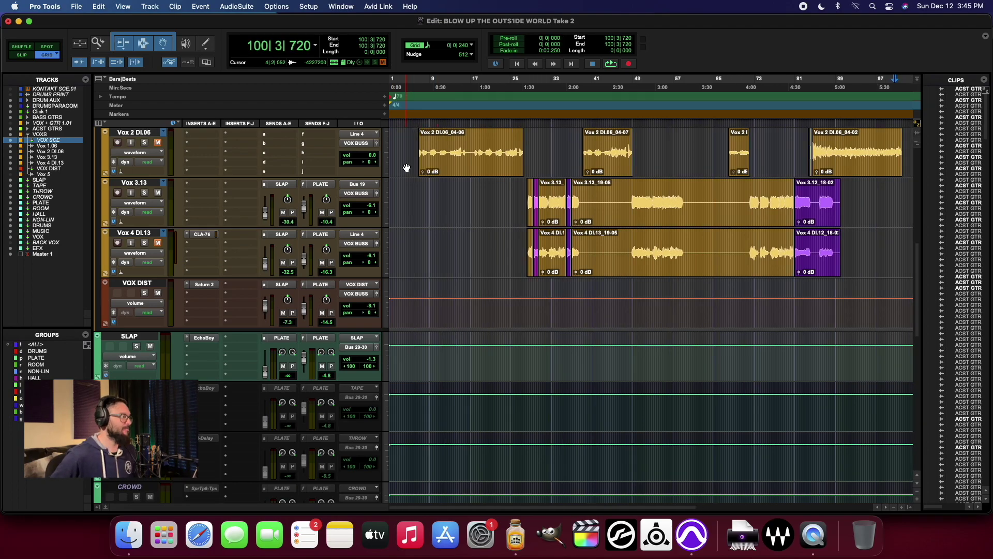
scroll(254, 237, "up", 9)
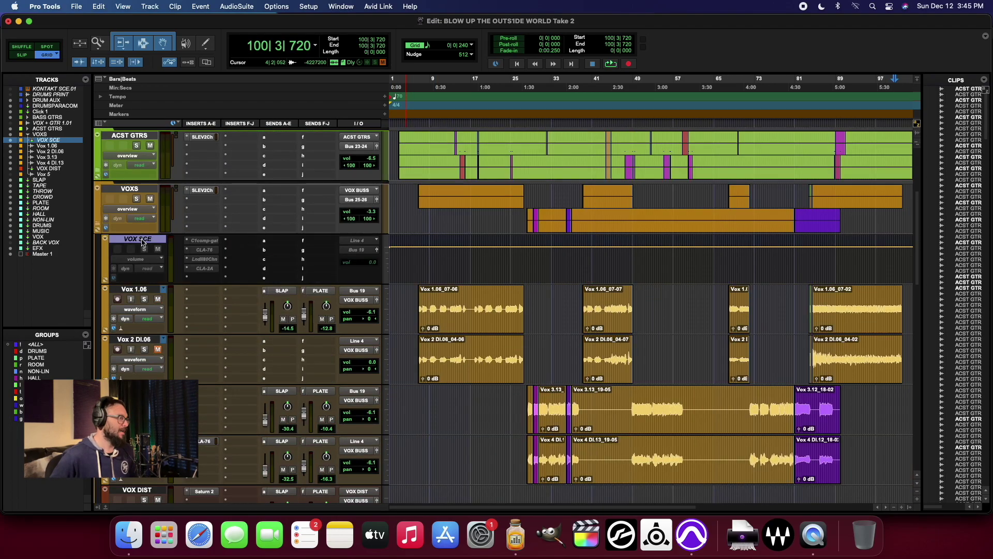
right_click(142, 242)
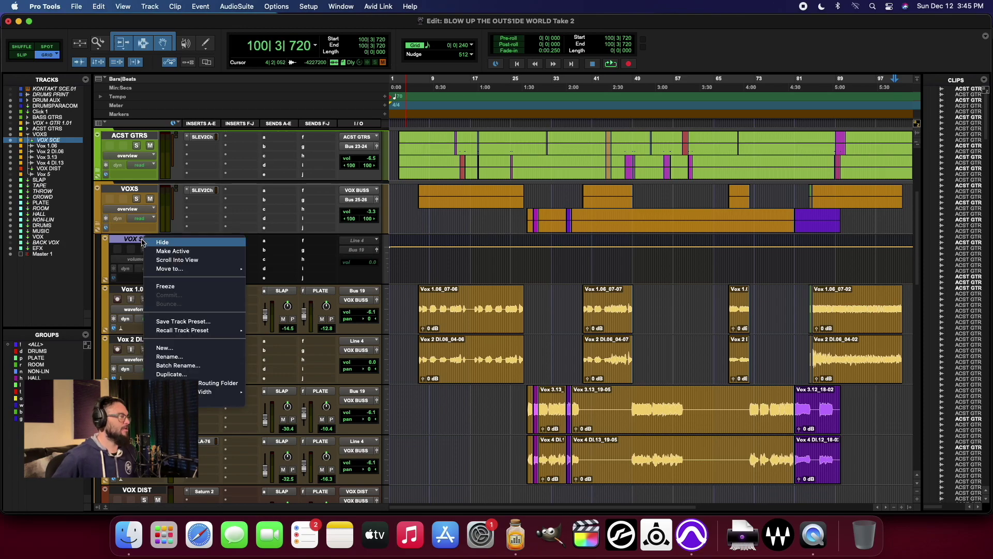
left_click(179, 252)
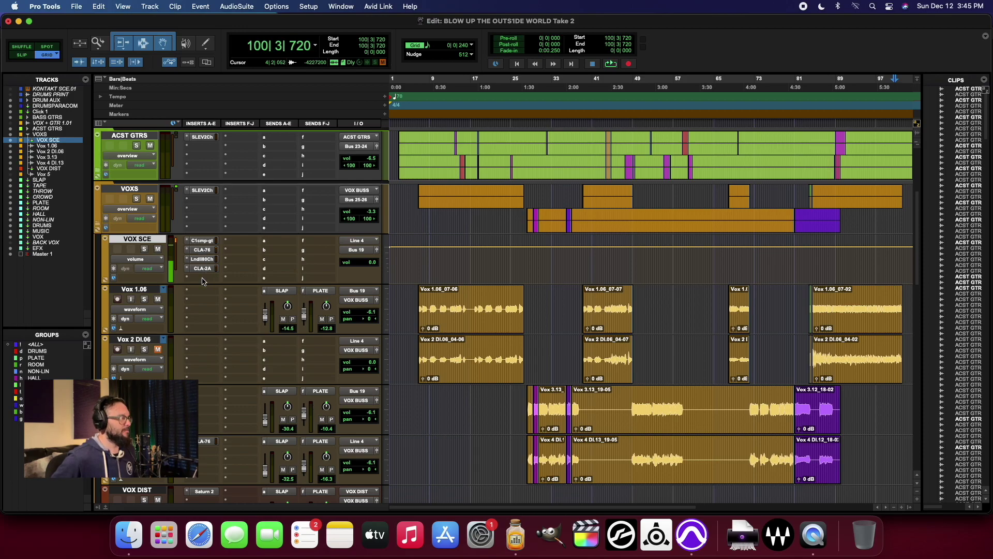
scroll(158, 352, "down", 4)
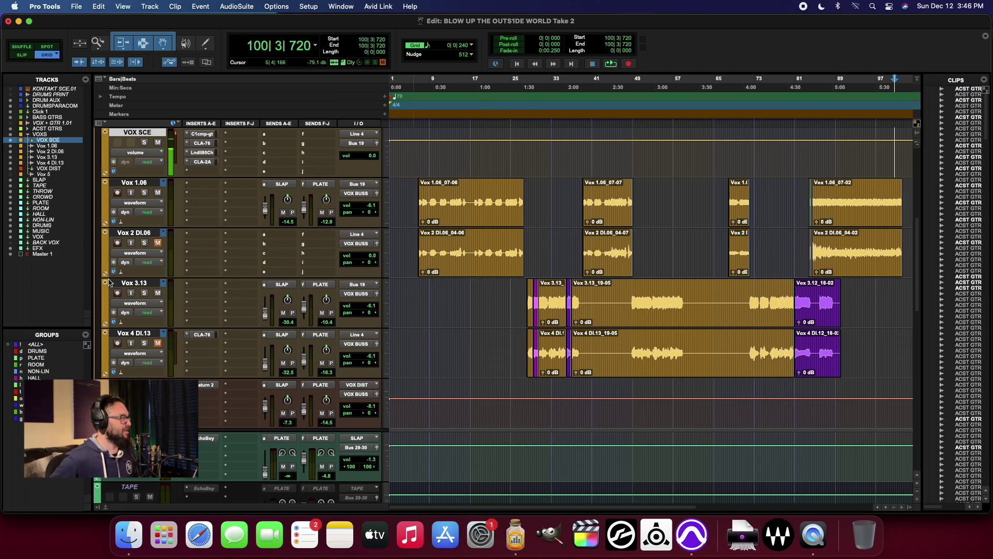
left_click(131, 285)
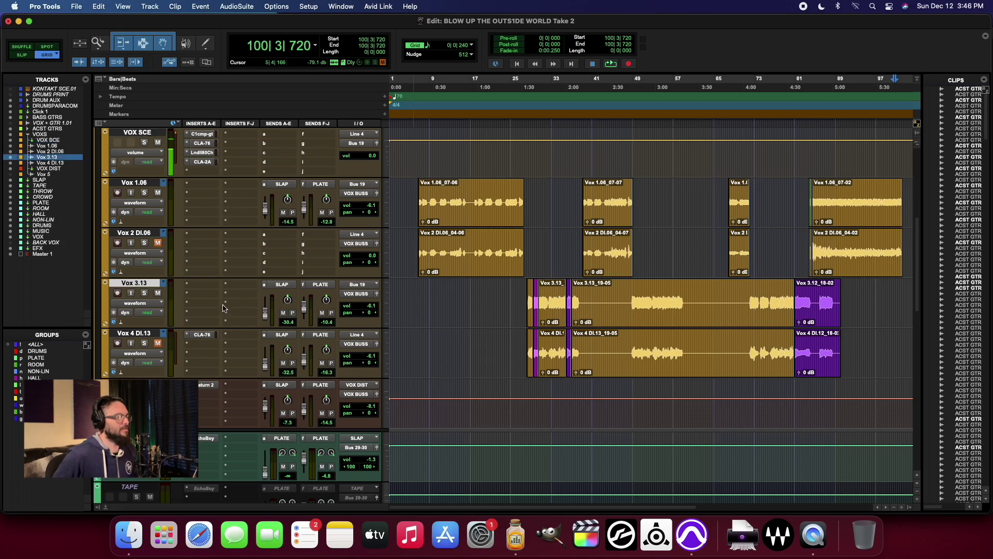
Add Vox 4 DI.13 to the track selection alongside Vox 3.13
scroll(734, 301, "right", 2)
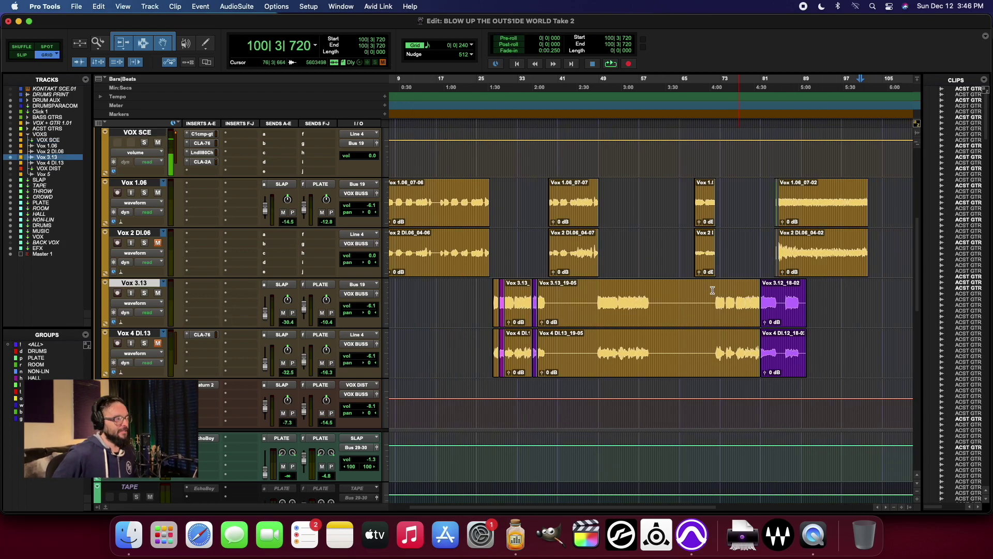
left_click(138, 335, "shift")
scroll(610, 279, "right", 4)
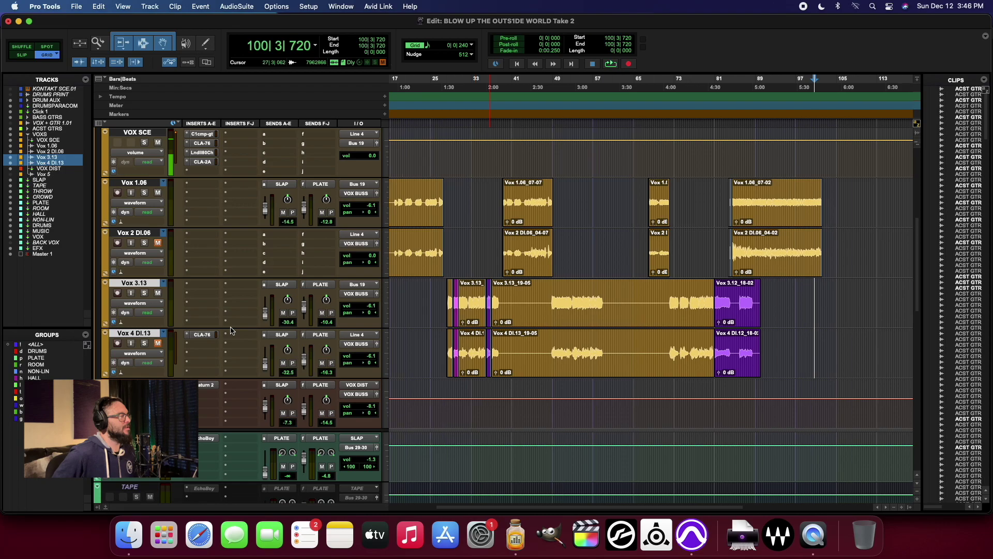
scroll(646, 284, "right", 6)
scroll(646, 283, "right", 5)
scroll(807, 290, "up", 5)
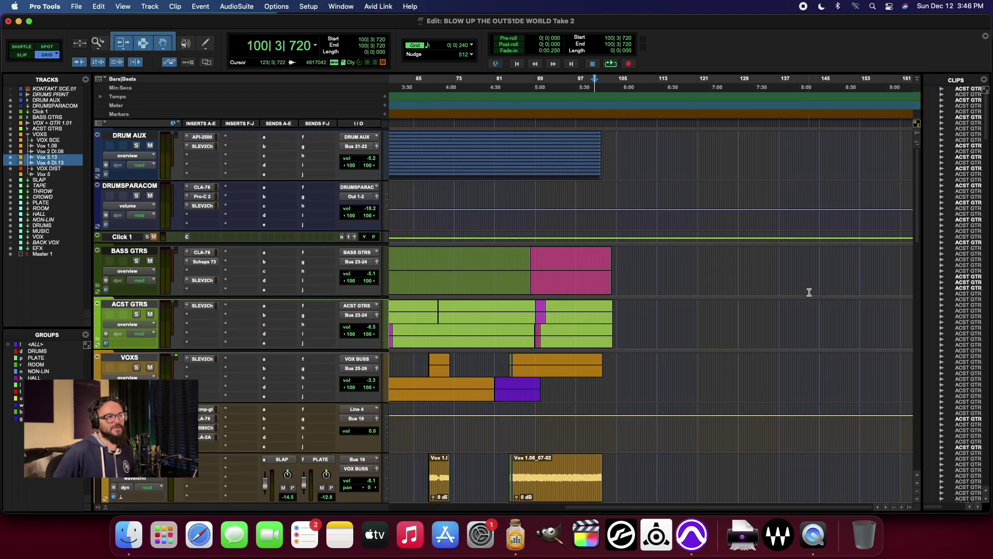
scroll(807, 291, "down", 6)
Set the record start near bar 130 on both vocal tracks, enable input monitoring, and record
left_click_drag(743, 247, 775, 303)
left_click(745, 238)
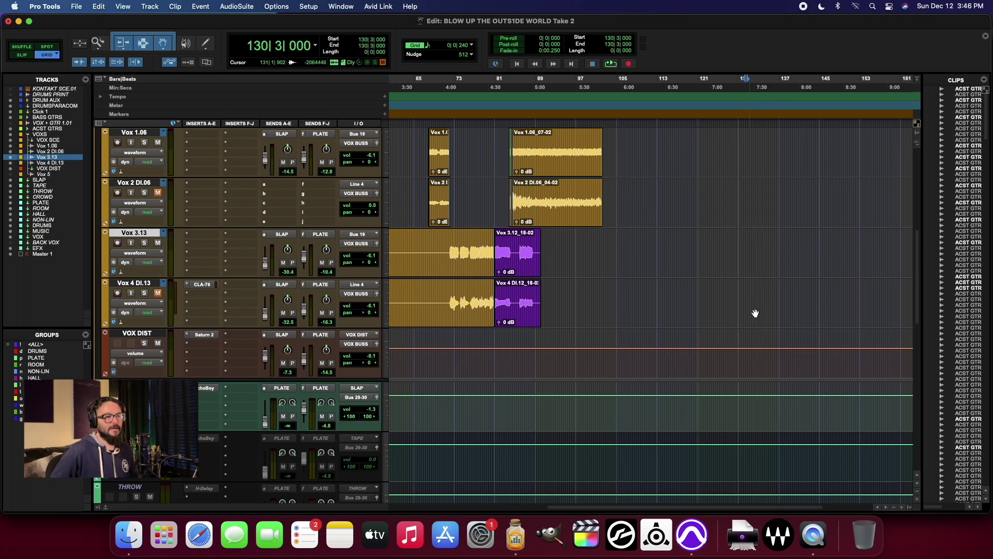
left_click(746, 288, "shift")
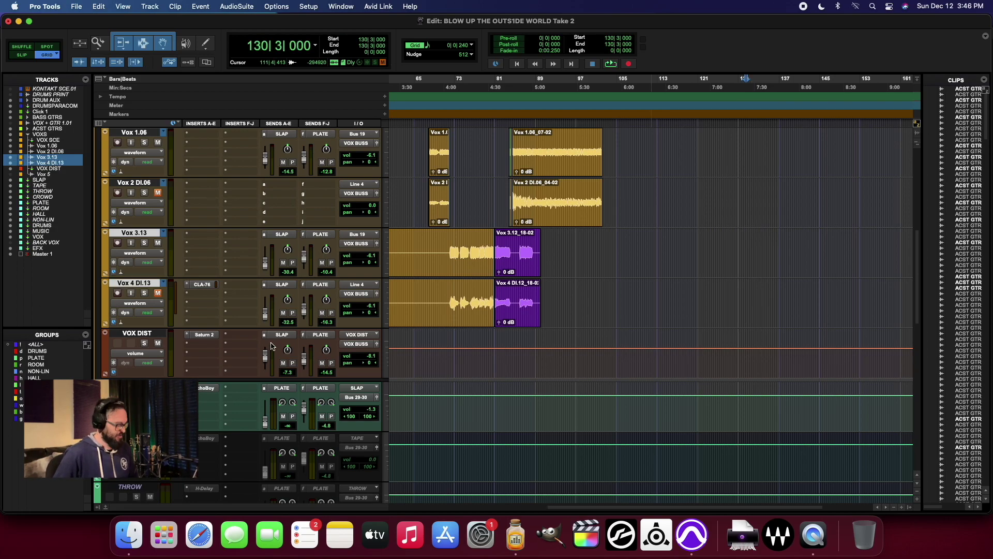
key("shift+i")
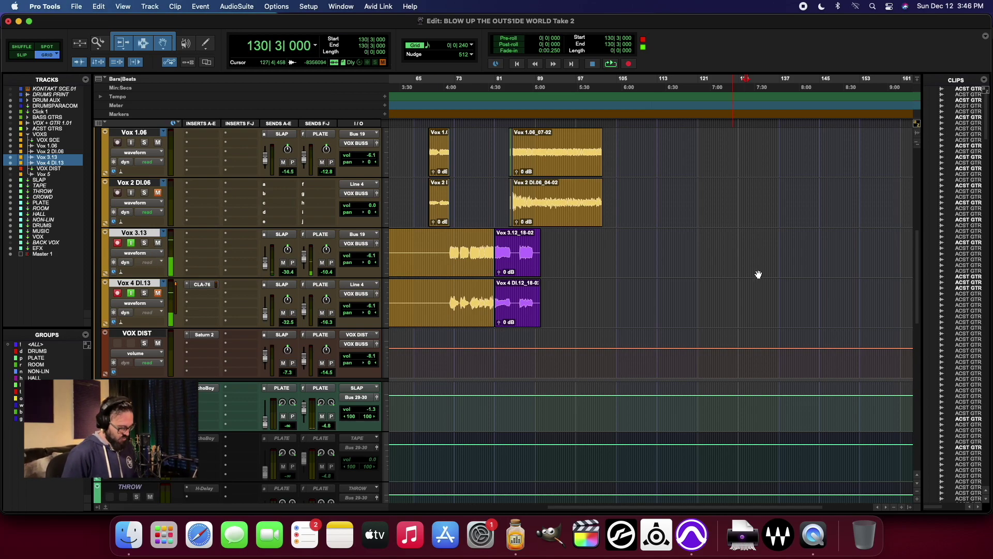
key("super+space")
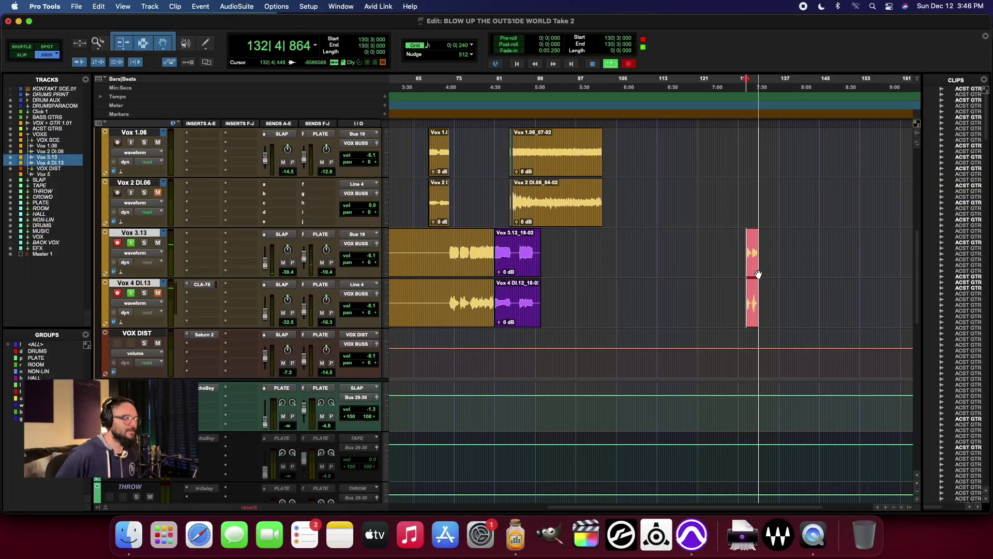
scroll(758, 274, "down", 4)
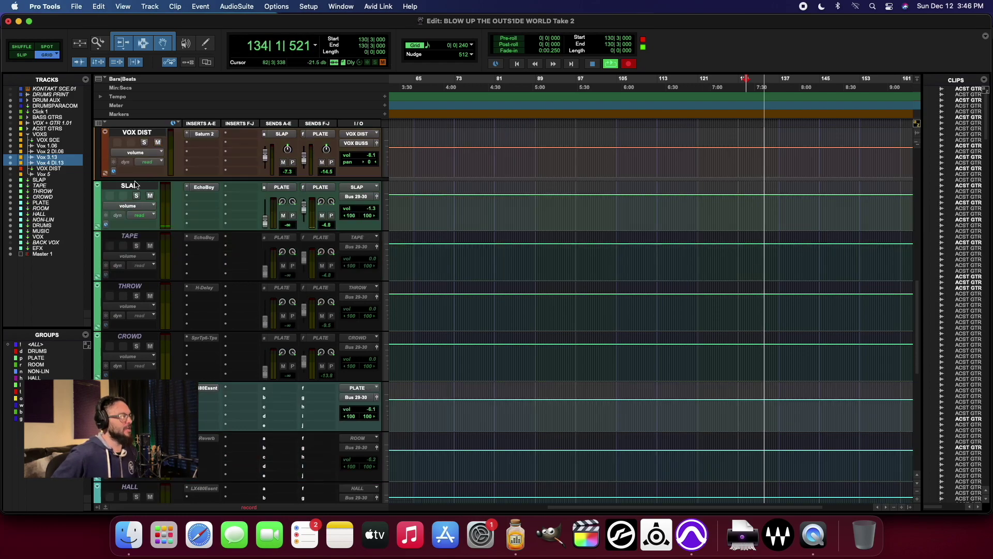
left_click(131, 186)
left_click(204, 187)
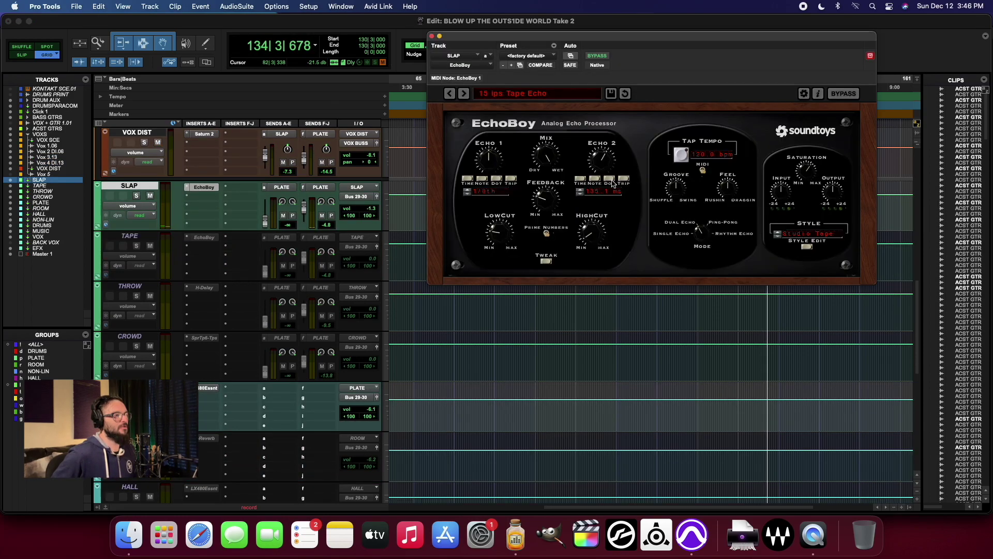
left_click_drag(662, 29, 640, 81)
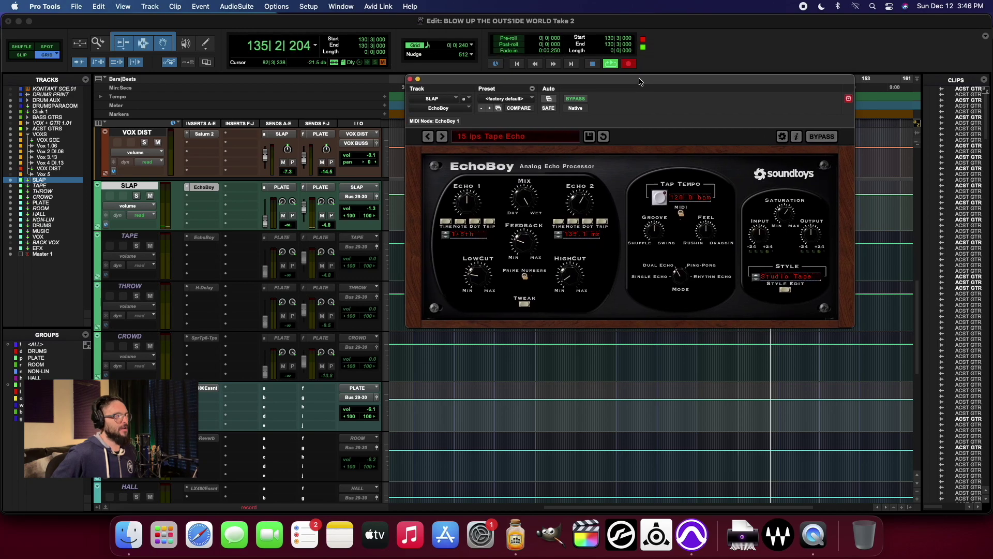
left_click(410, 79)
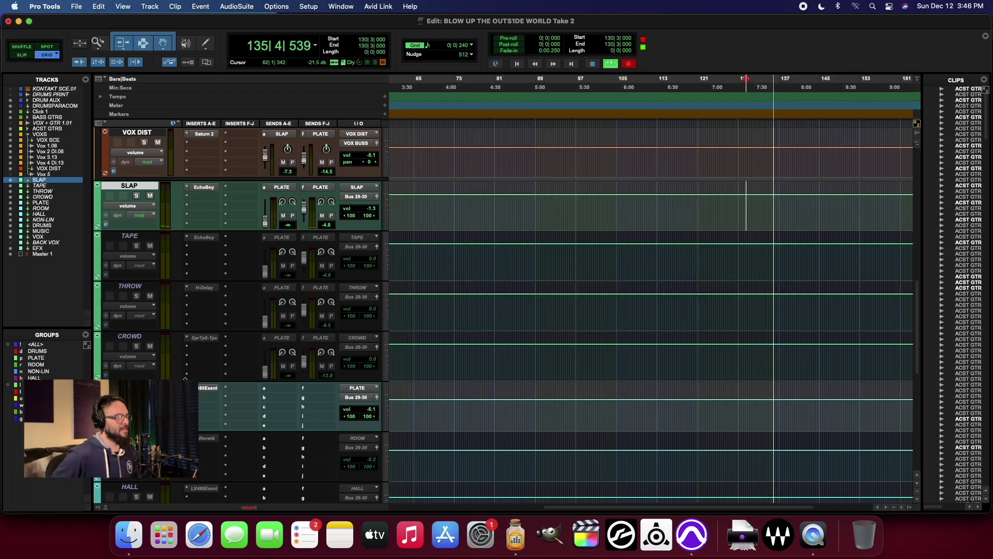
left_click(205, 388)
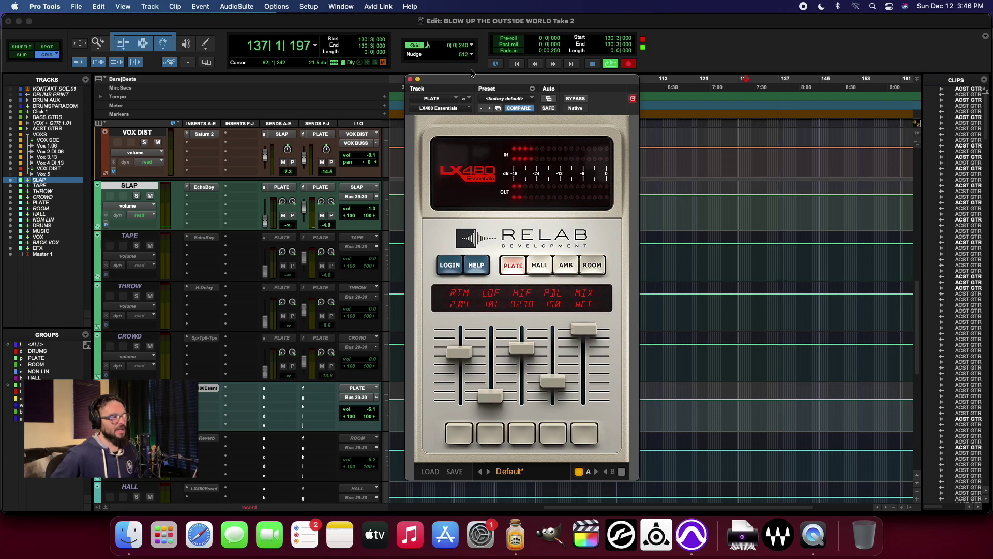
left_click(410, 79)
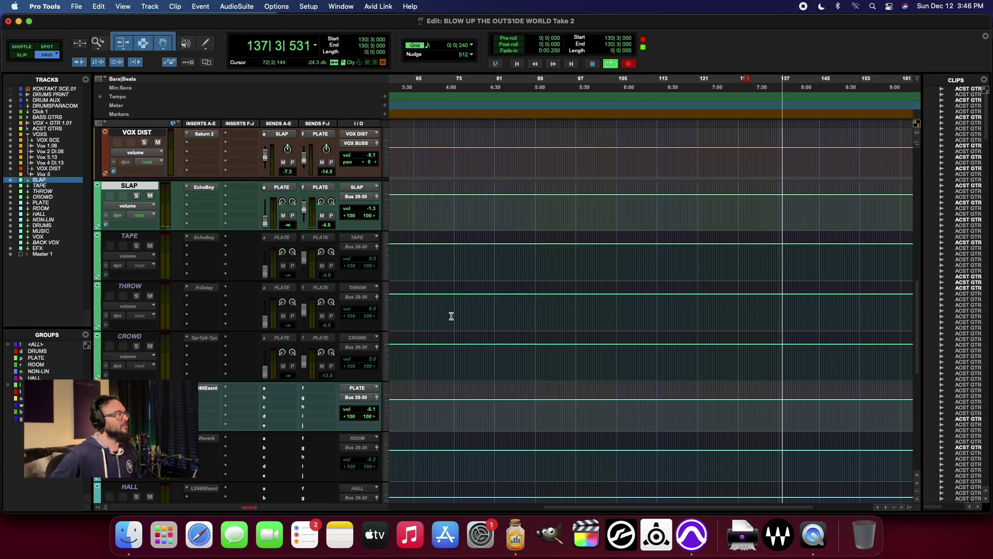
Stop the recording running on Vox 3.13 and Vox 4 DI.13
scroll(451, 316, "up", 5)
scroll(451, 316, "up", 1)
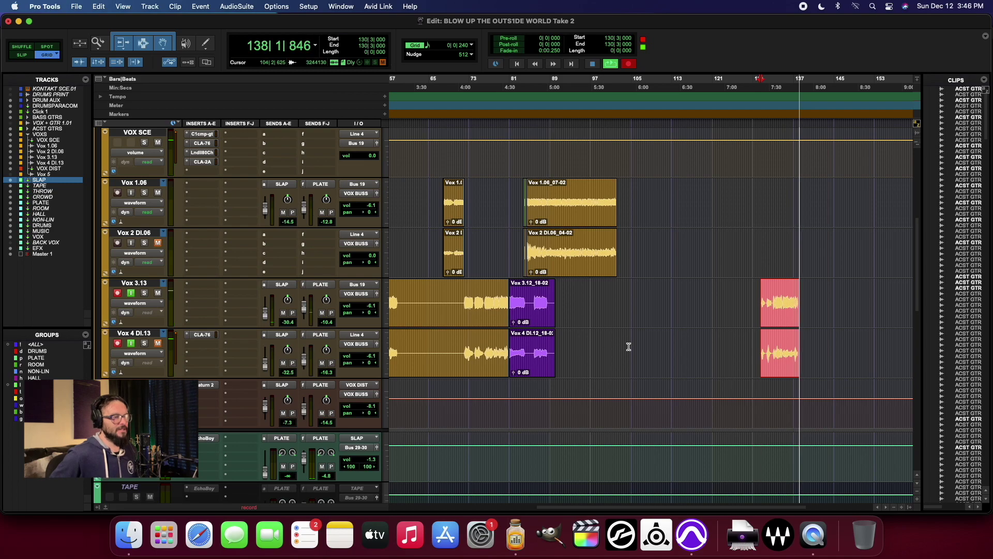
scroll(629, 346, "left", 5)
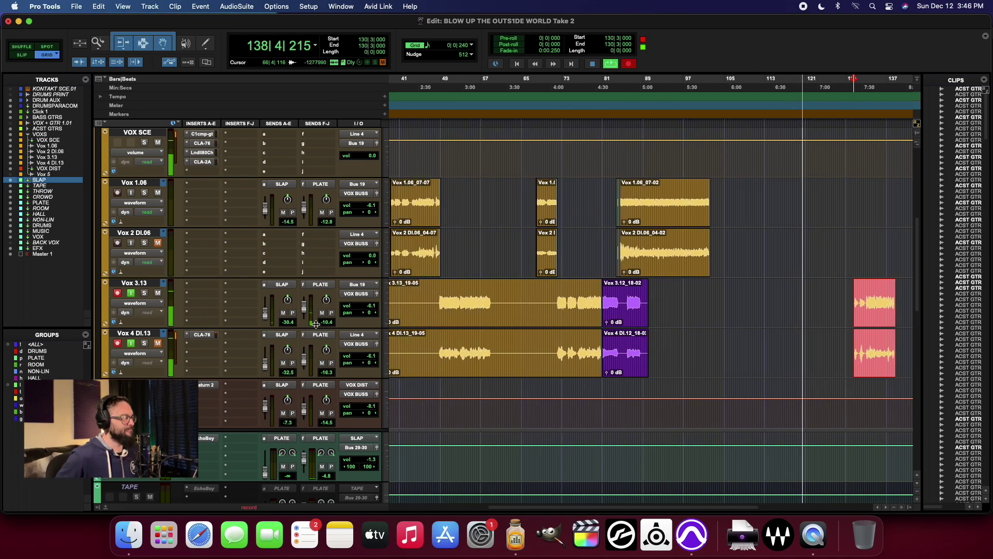
scroll(316, 324, "down", 1)
scroll(316, 323, "right", 5)
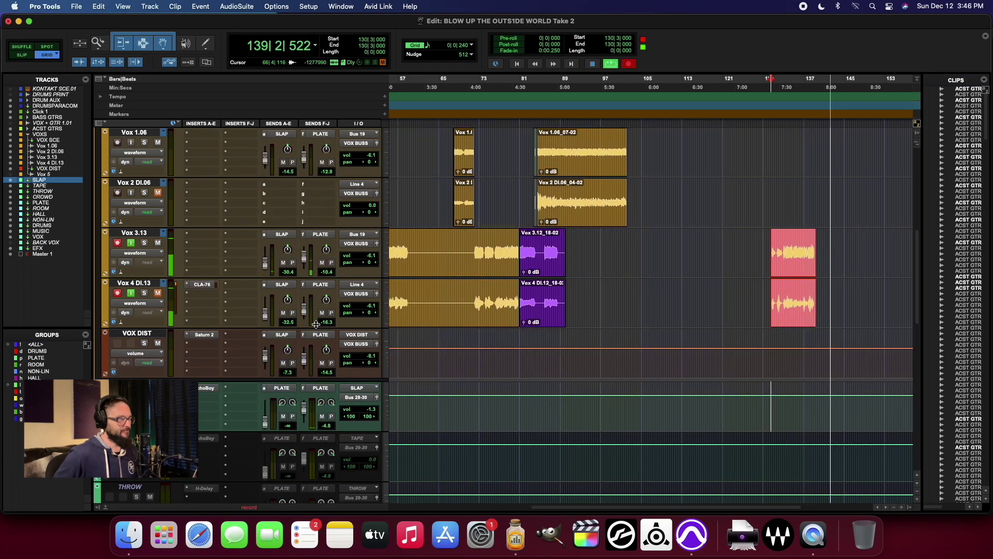
key("space")
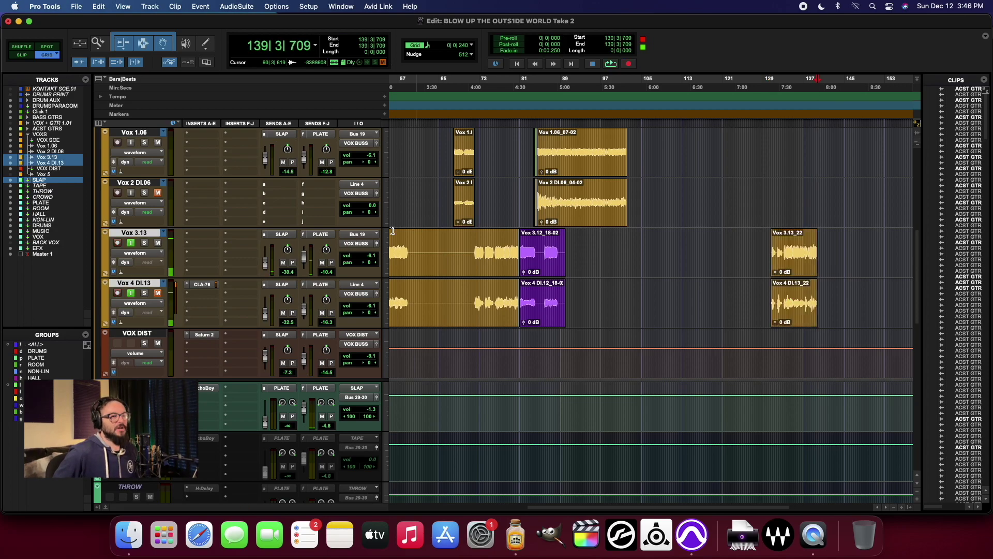
Turn record-arm off on Vox 3.13 and Vox 4 DI.13
left_click(117, 243)
left_click(131, 243)
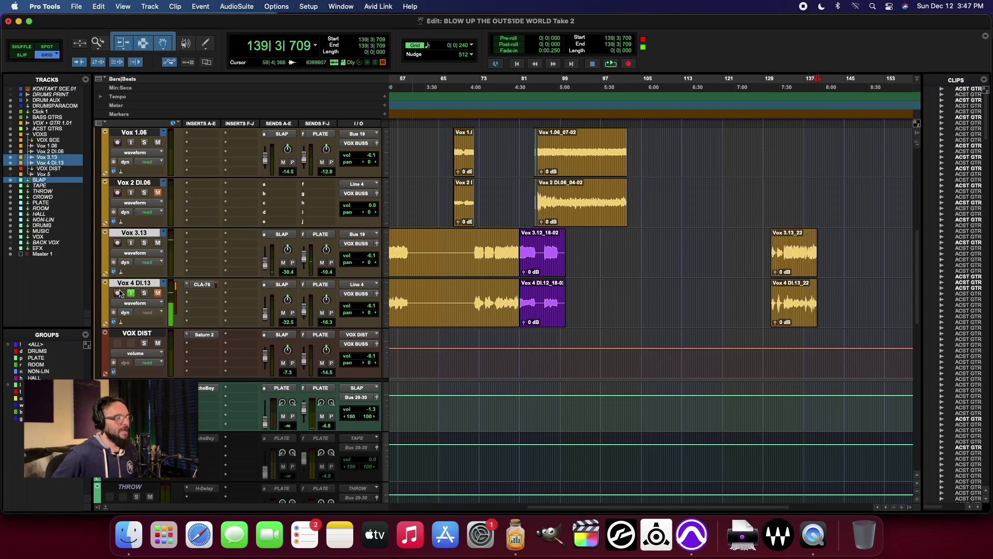
left_click(118, 293)
left_click(131, 292)
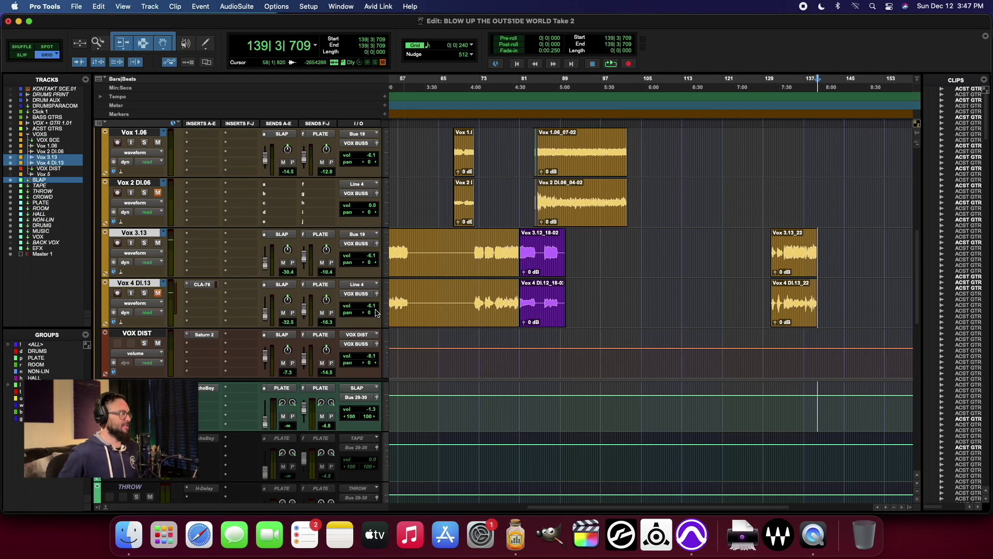
Delete the new Vox 3.13_22 and Vox 4 DI.13_22 takes
left_click(791, 266)
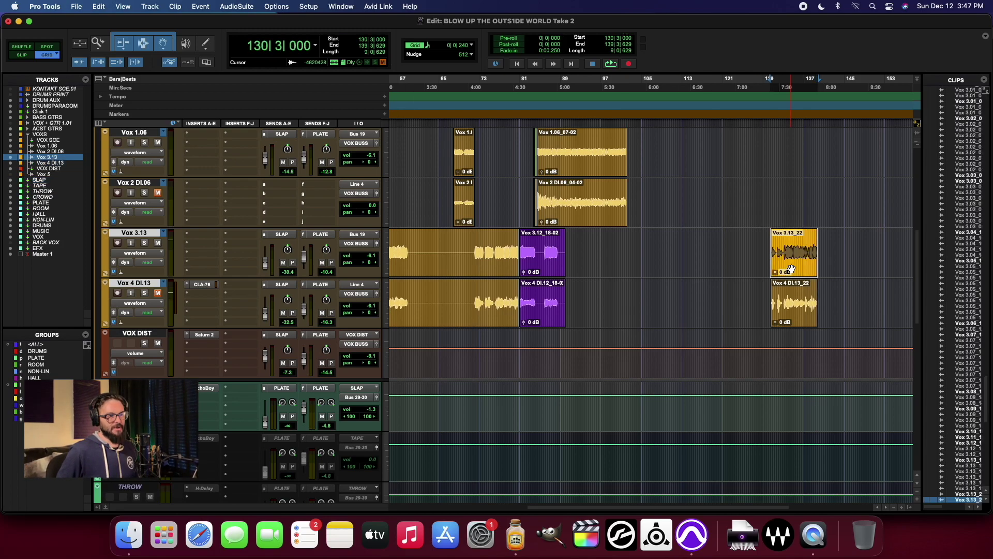
left_click(797, 317, "shift")
key("Delete")
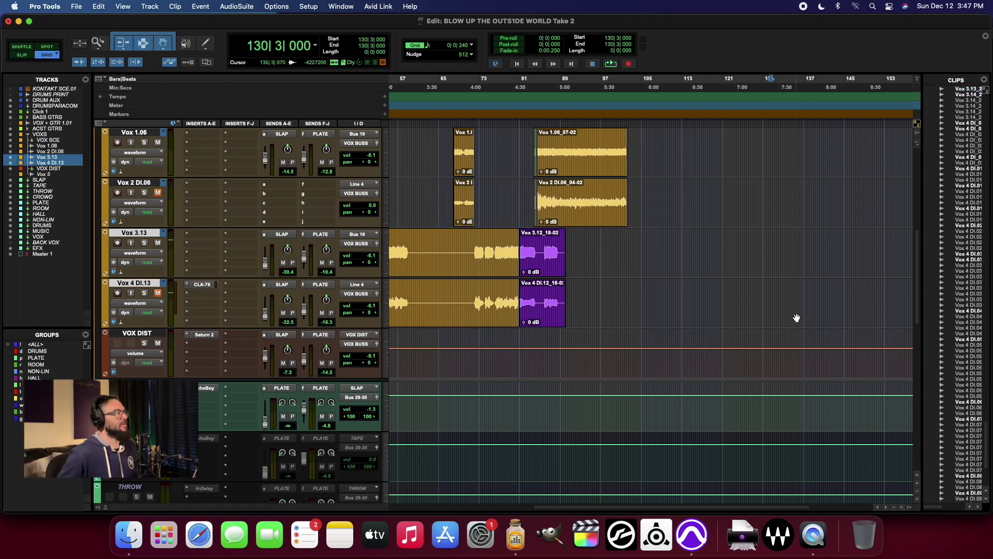
scroll(721, 328, "up", 10)
scroll(721, 328, "left", 1)
scroll(721, 328, "left", 10)
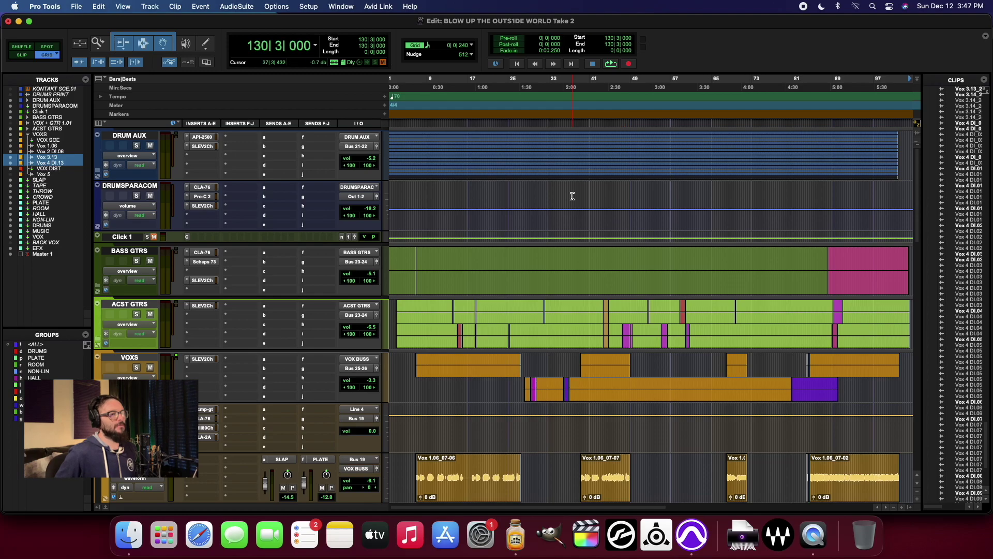
scroll(572, 195, "left", 1)
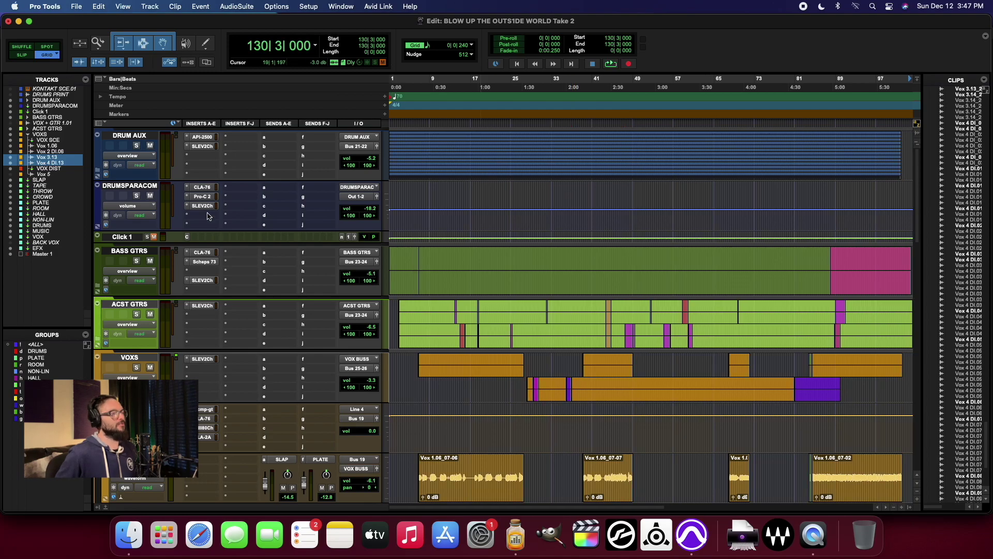
left_click(101, 176)
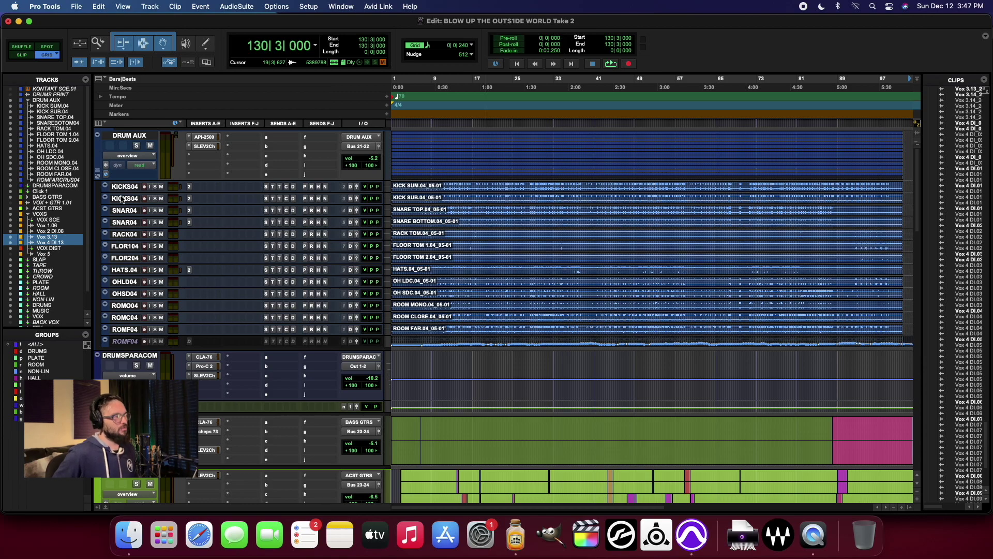
left_click(132, 187)
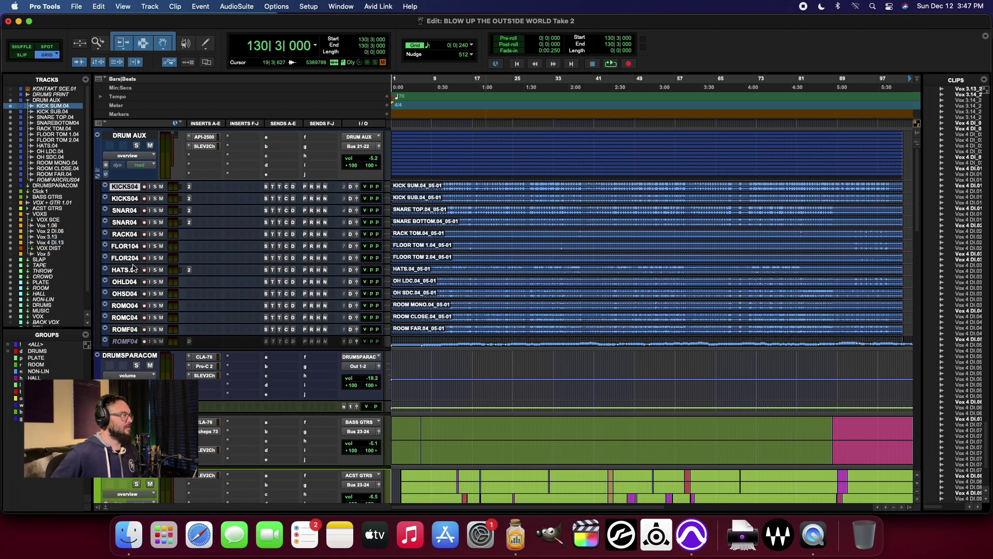
left_click(127, 331, "shift")
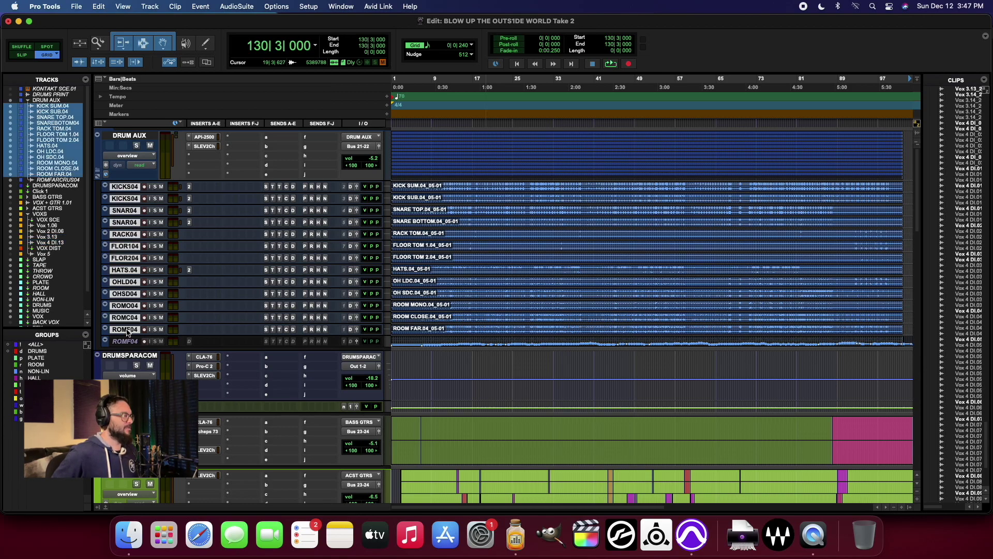
left_click(125, 188)
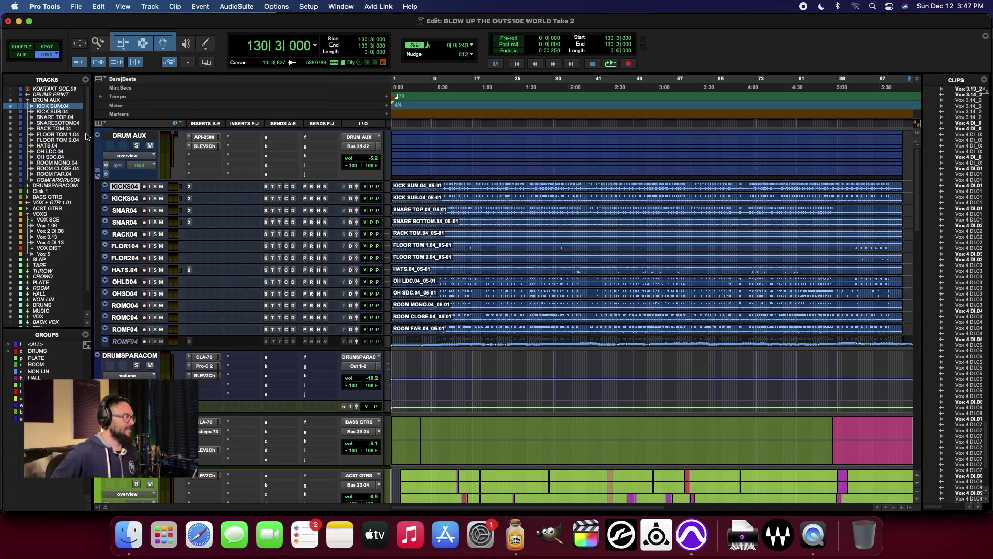
key("super+alt+Left")
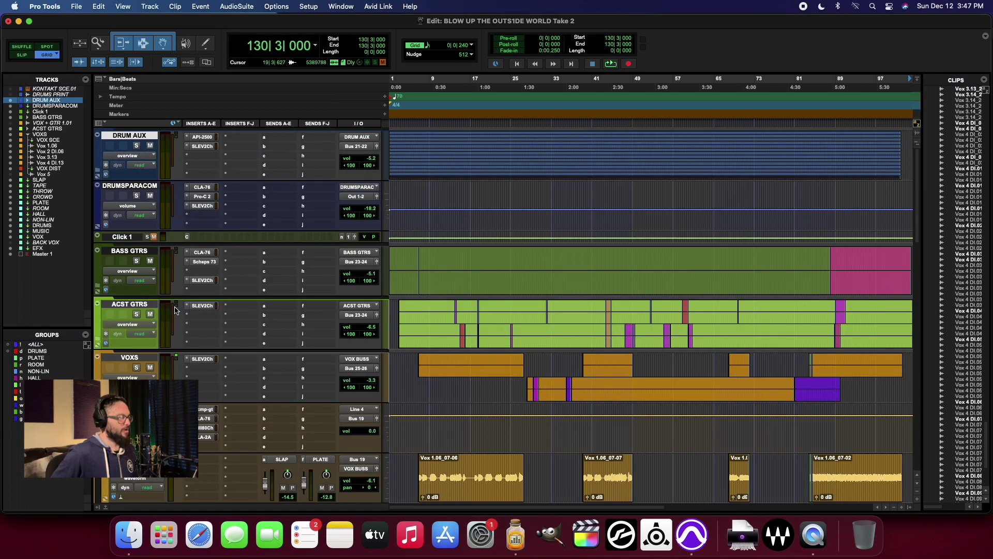
scroll(175, 310, "down", 4)
scroll(501, 254, "down", 4)
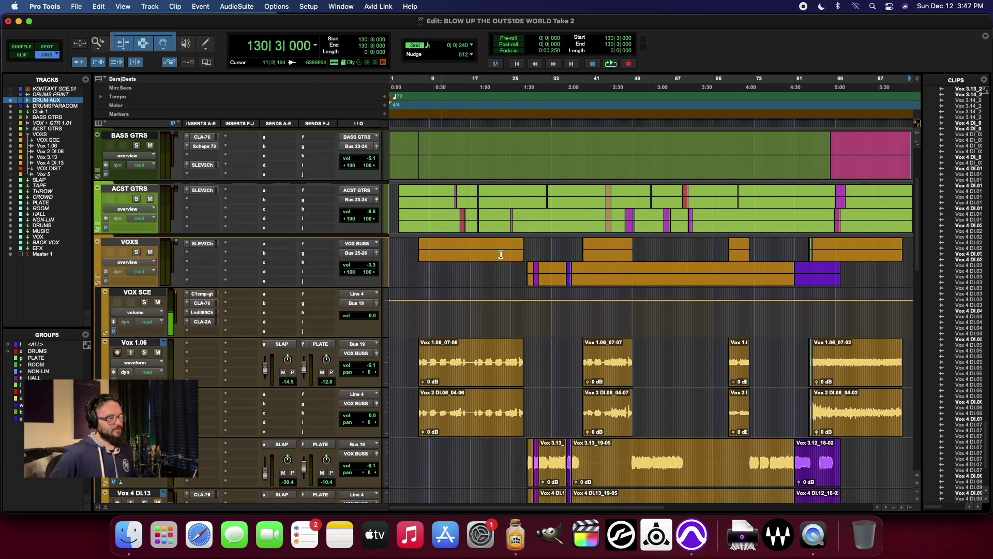
scroll(501, 255, "up", 8)
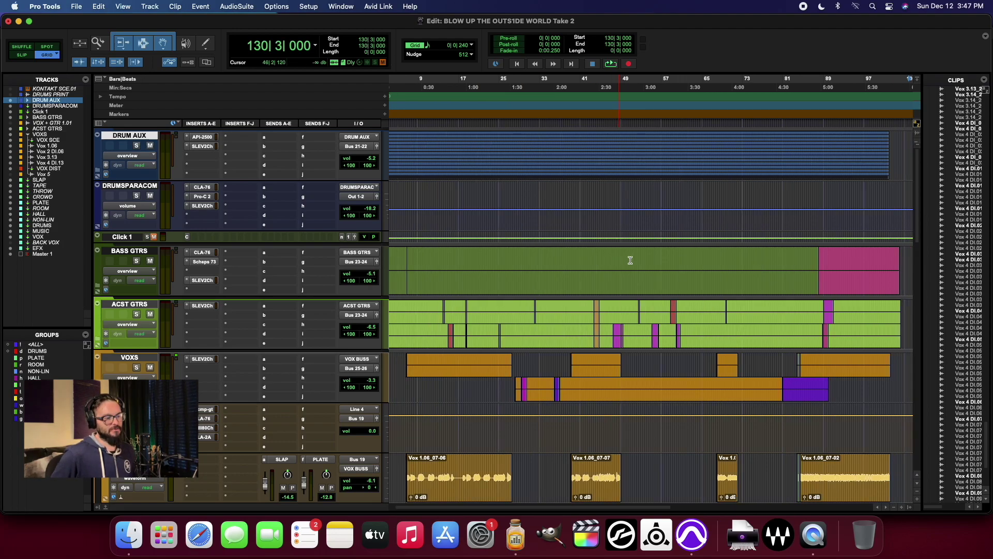
Play the session briefly from the start, then play from bar 4 and stop
scroll(627, 264, "down", 5)
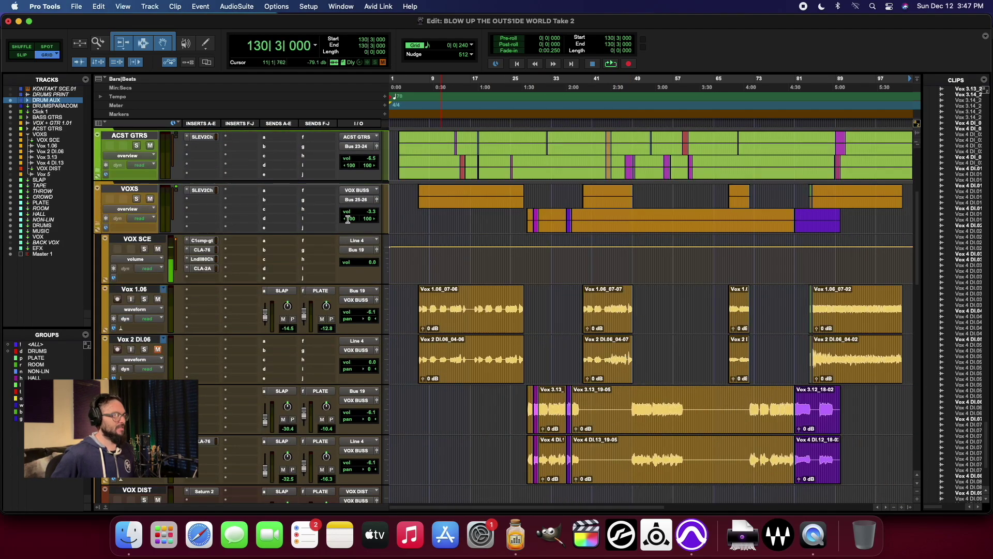
scroll(206, 230, "up", 4)
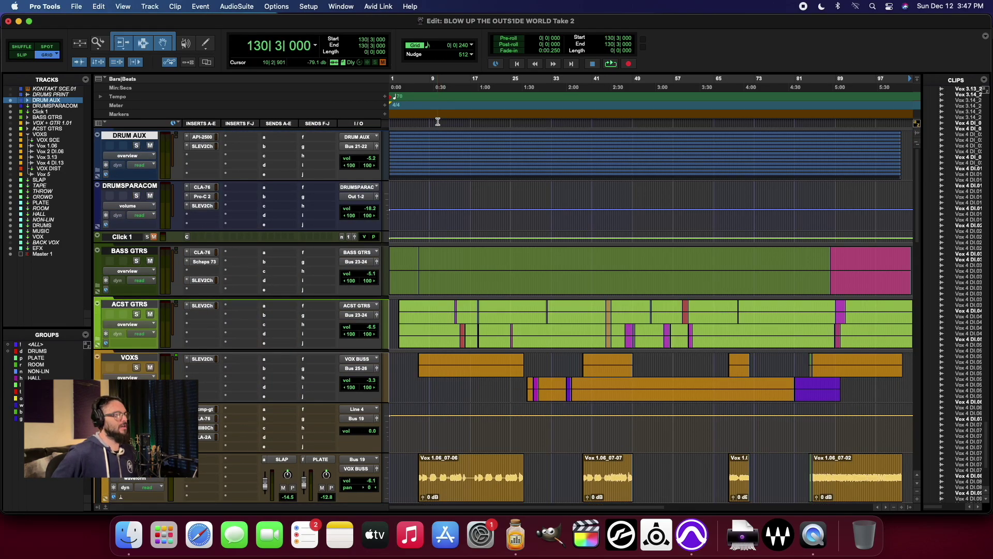
key("Return")
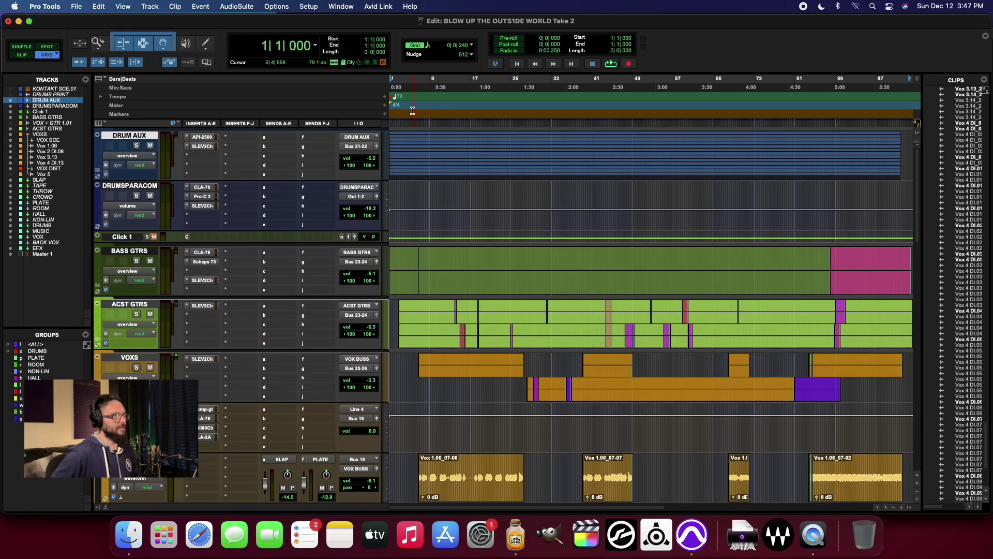
key("space")
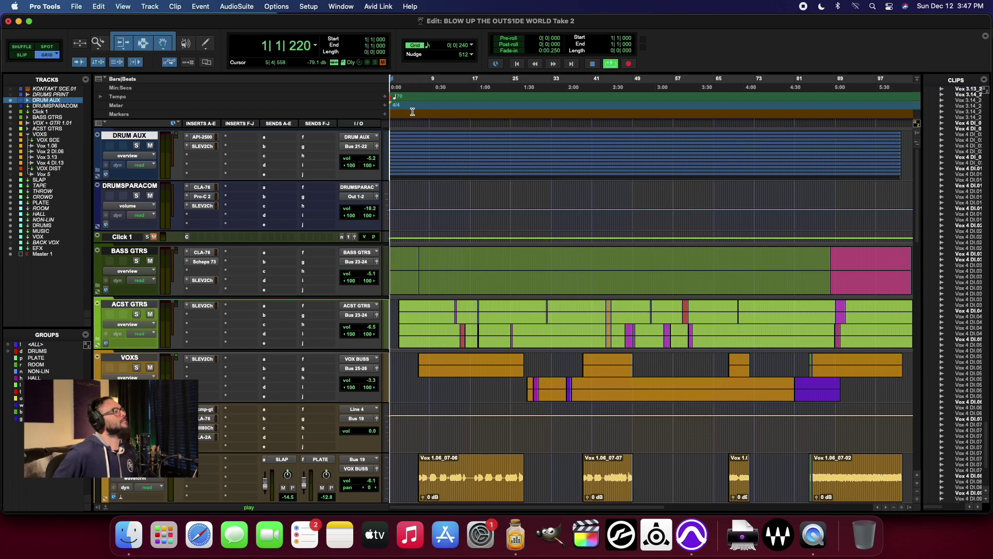
key("space")
left_click(406, 83)
key("space")
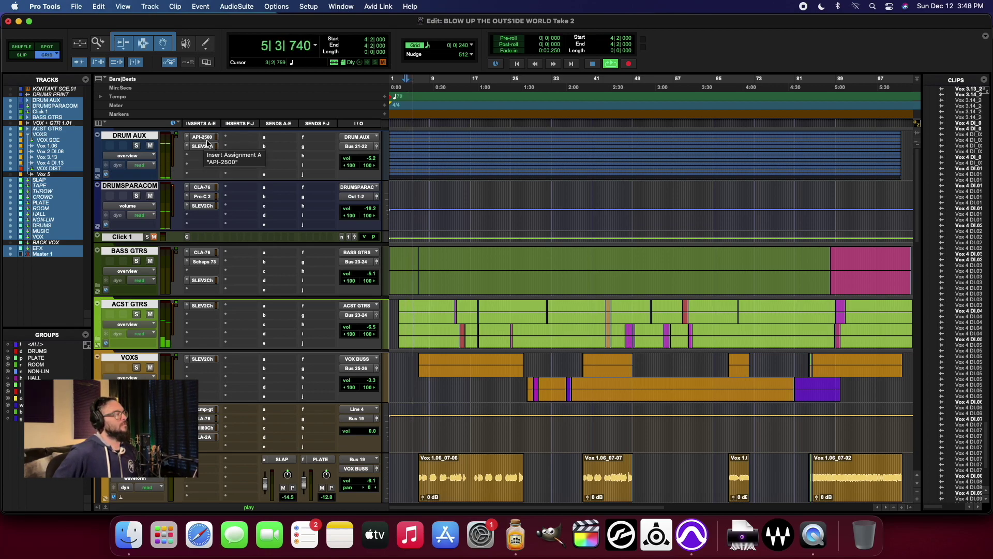
key("space")
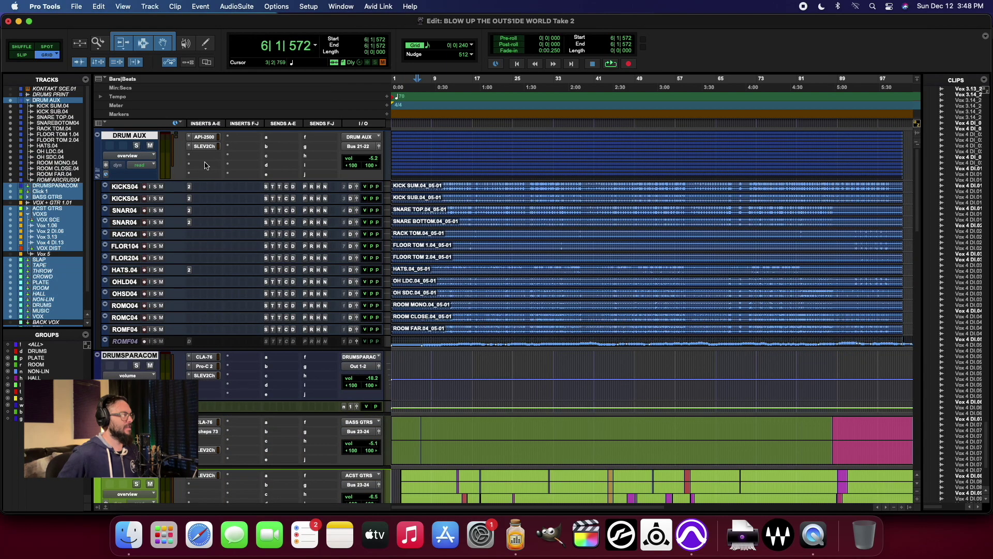
Expand DRUM AUX and check the SSL channels on KICK SUM, KICK SUB, SNARE TOP and the API-2500
left_click(174, 136)
left_click(189, 187)
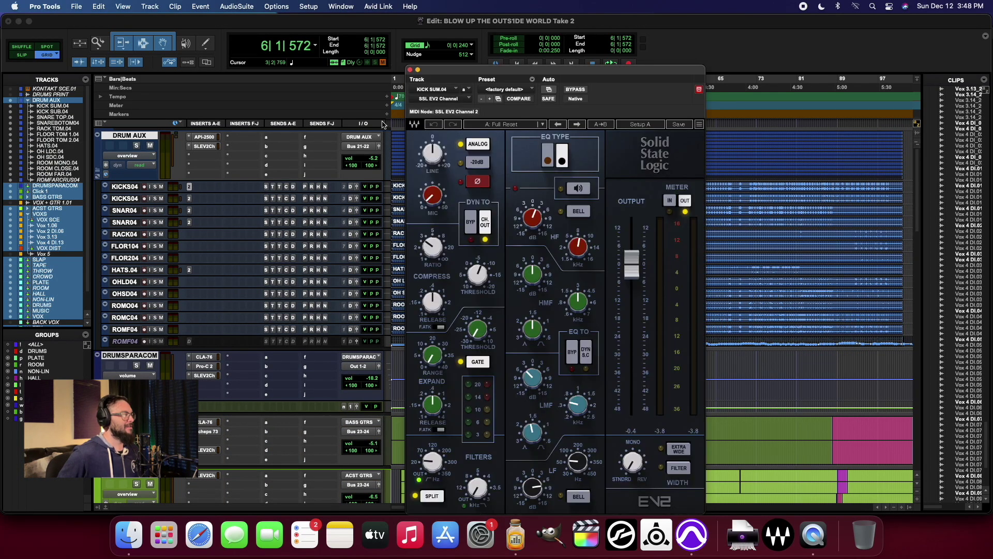
left_click(411, 71)
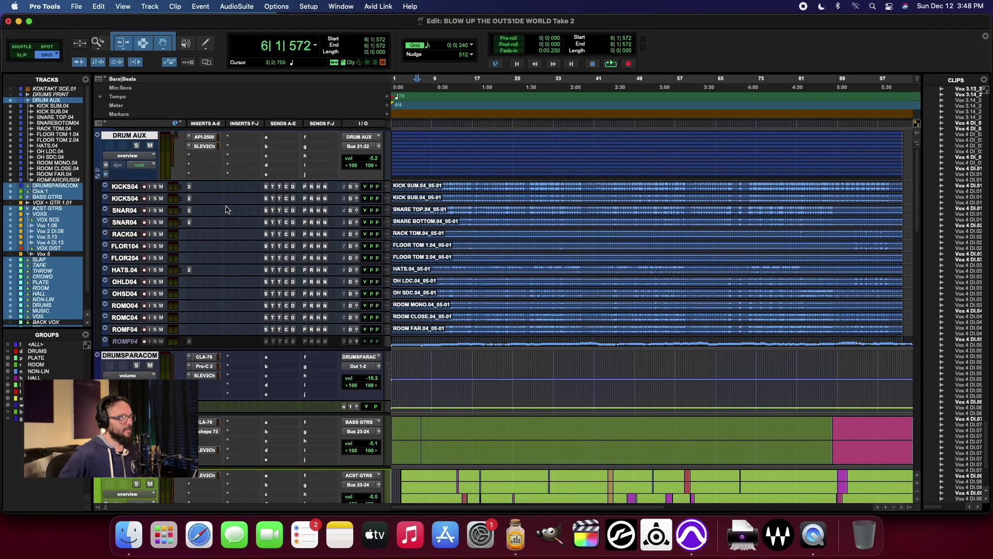
left_click(190, 198)
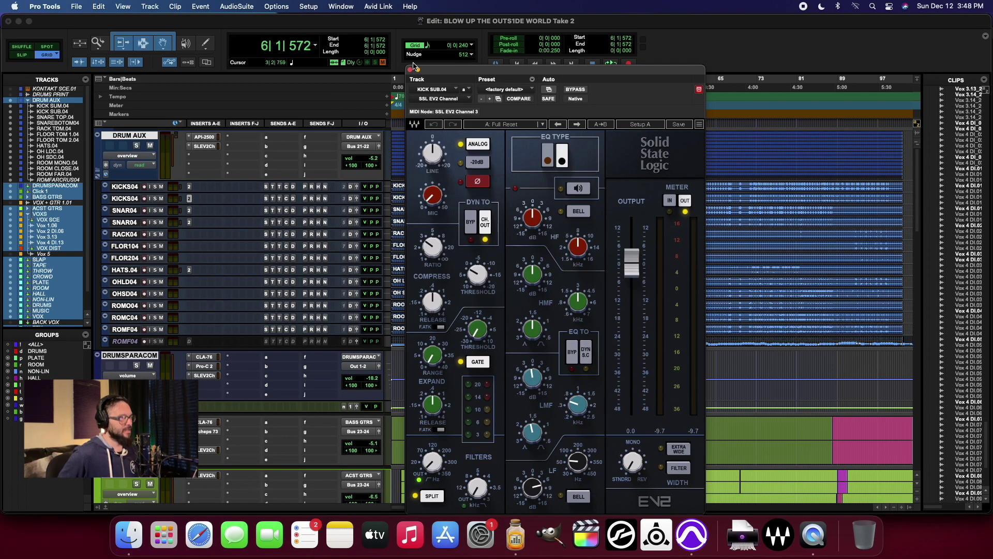
left_click(411, 70)
left_click(189, 210)
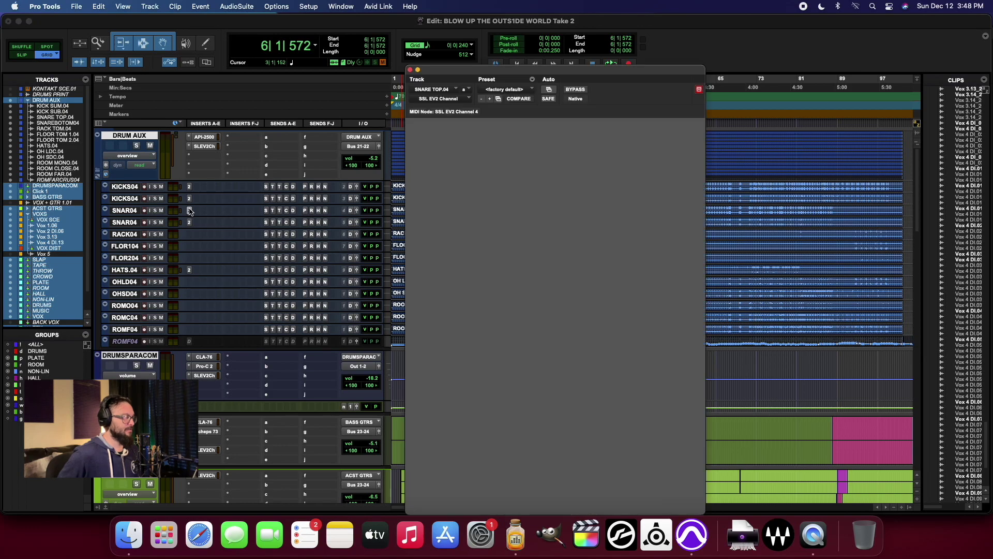
left_click(410, 70)
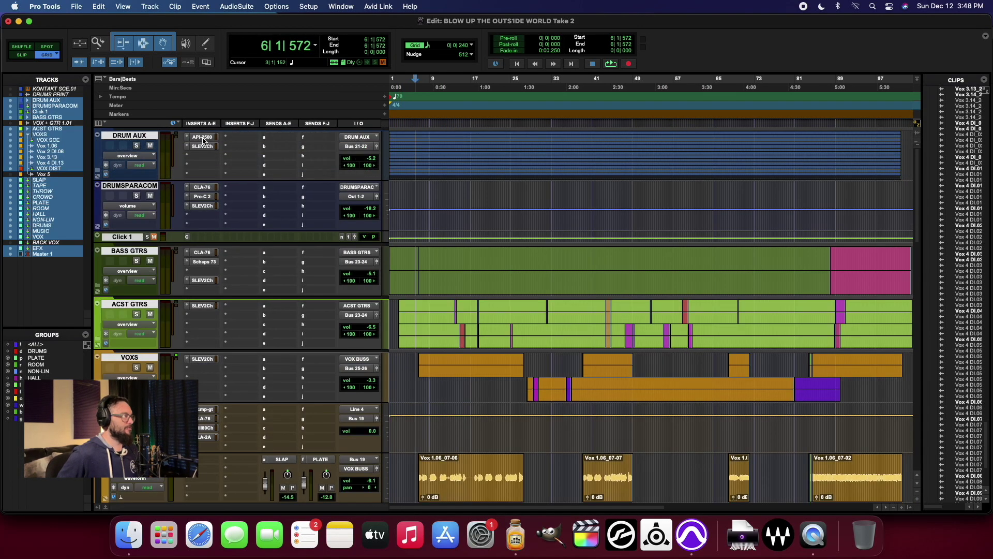
left_click(203, 137)
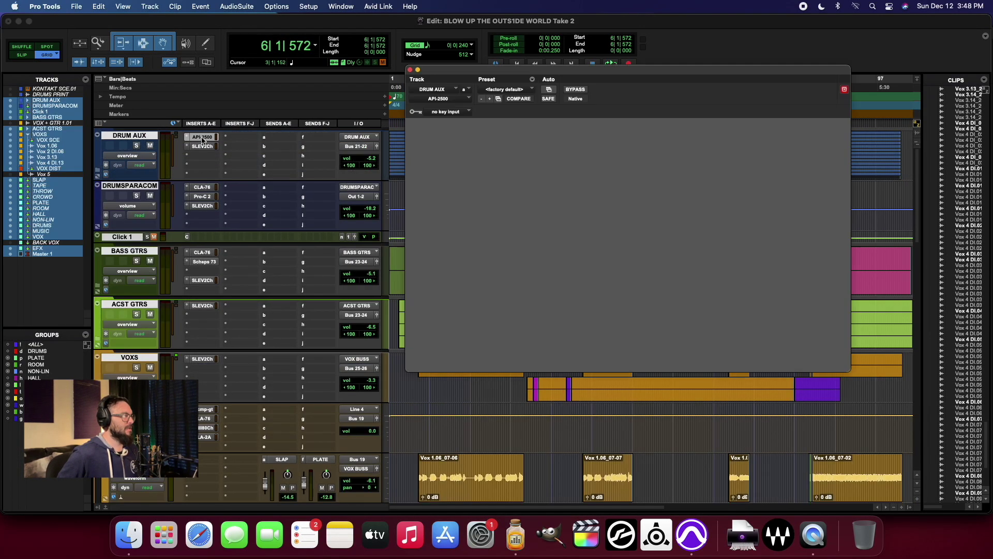
left_click(409, 70)
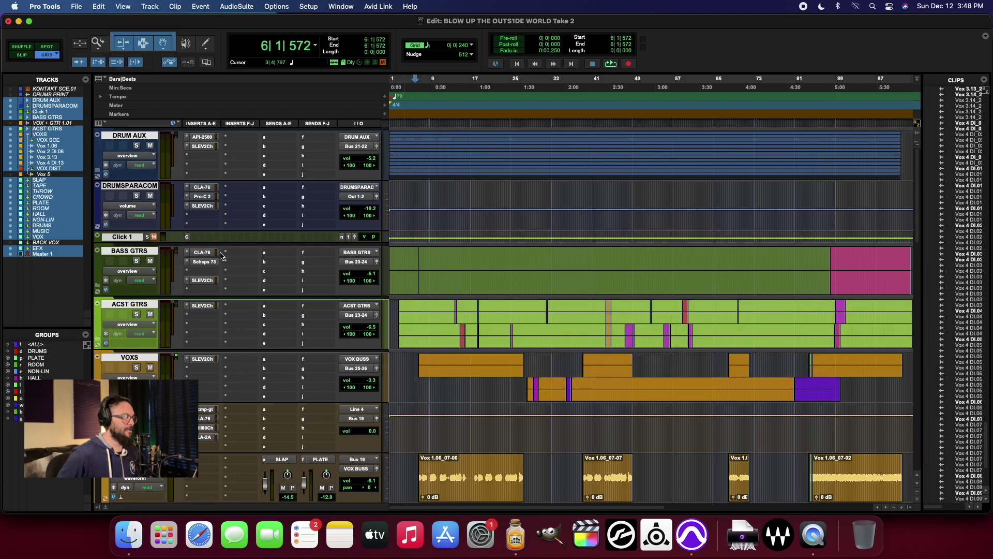
Review the CLA-76, Pro-C 2 and SSL EV2 plugins on DRUMSPARACOM, then close the window
left_click(213, 187)
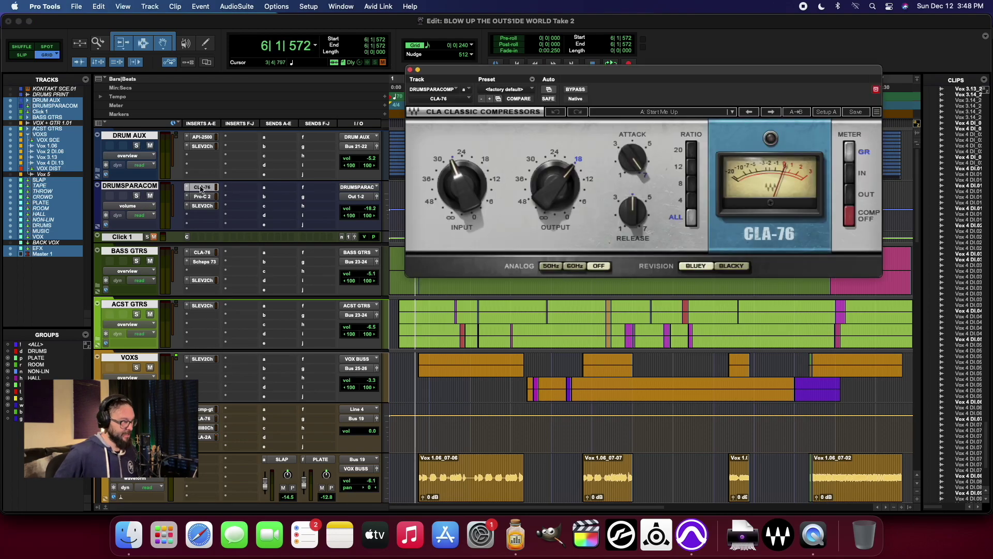
left_click(204, 197)
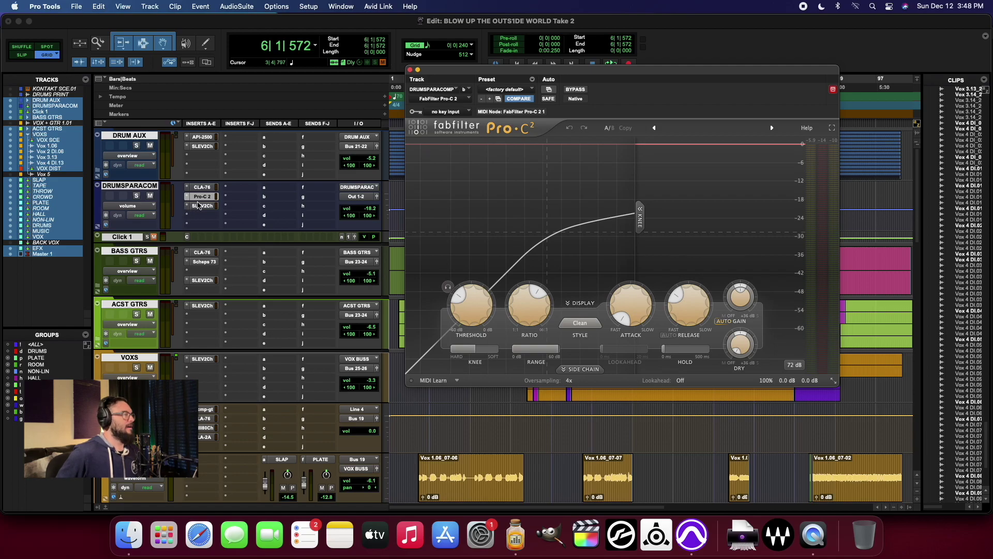
left_click(202, 207)
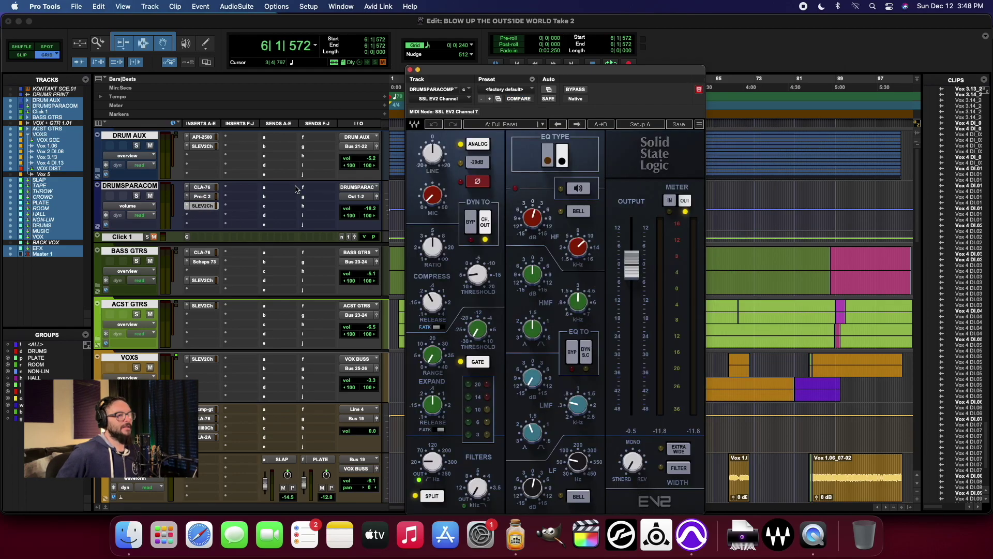
left_click(409, 70)
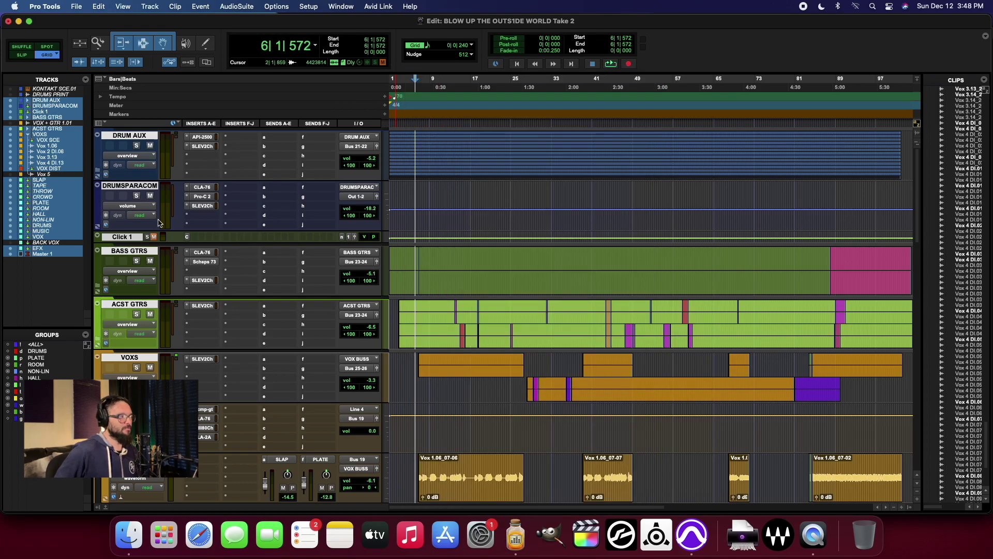
Inspect the Scheps 73 on BASS GTRS, then expand the folder to reveal BASS GTR 3.03 and 4.03
left_click(129, 251)
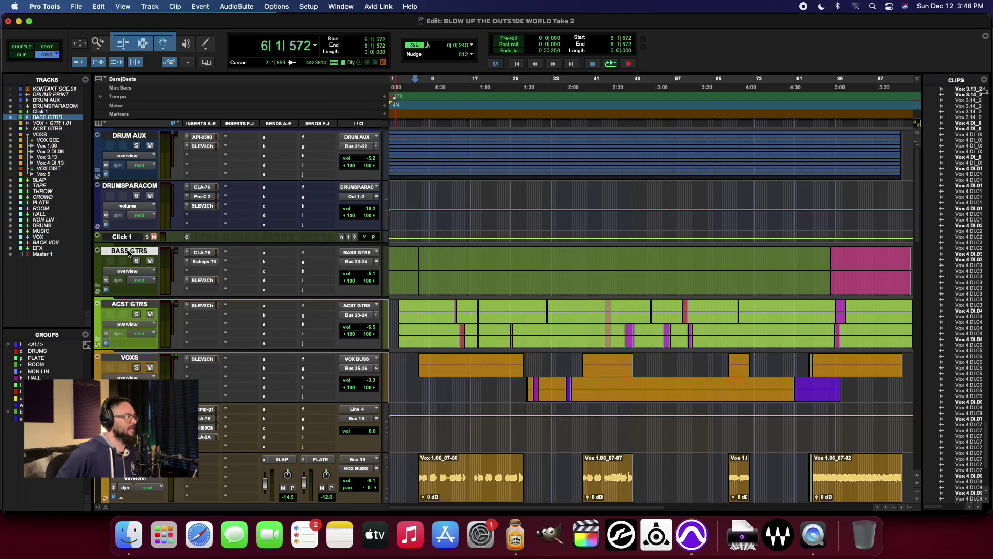
left_click(206, 262)
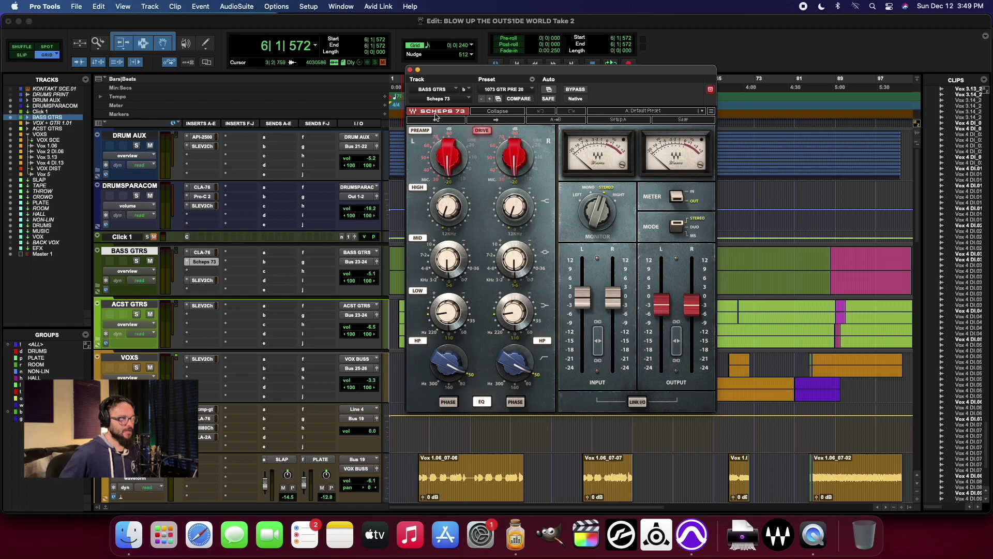
left_click(410, 70)
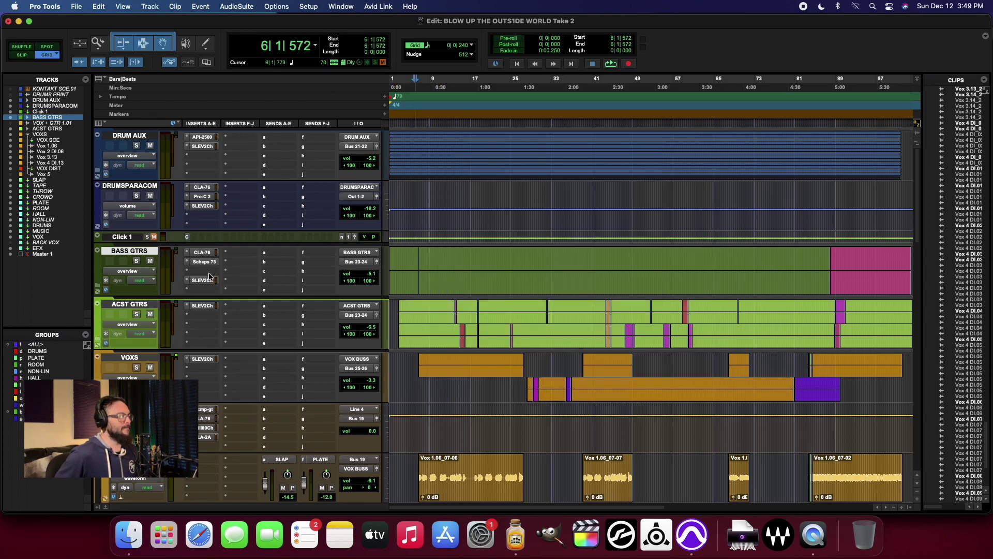
left_click(97, 289)
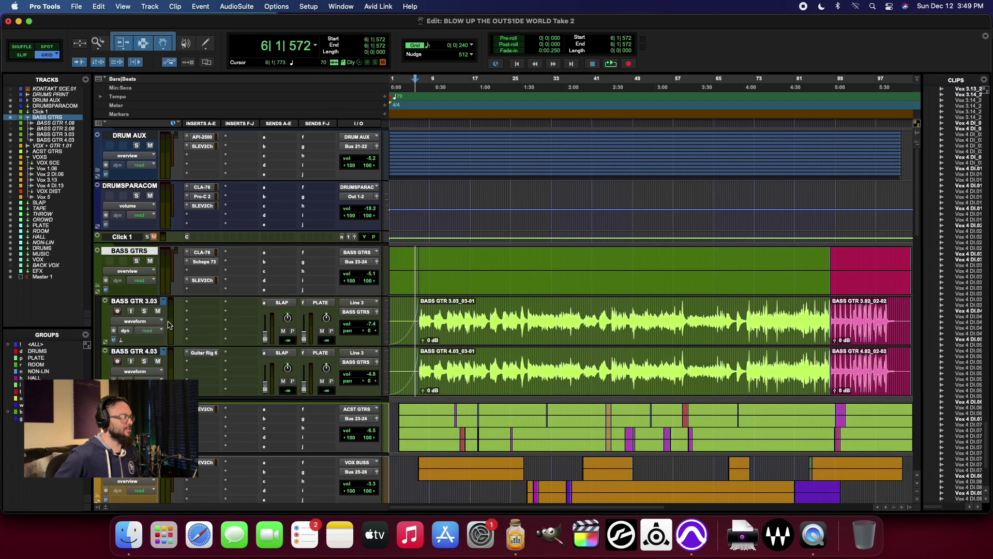
Select BASS GTR 3.03 and 4.03, browse the Guitar Rig 6 rack, close it, and collapse BASS GTRS
left_click(135, 301)
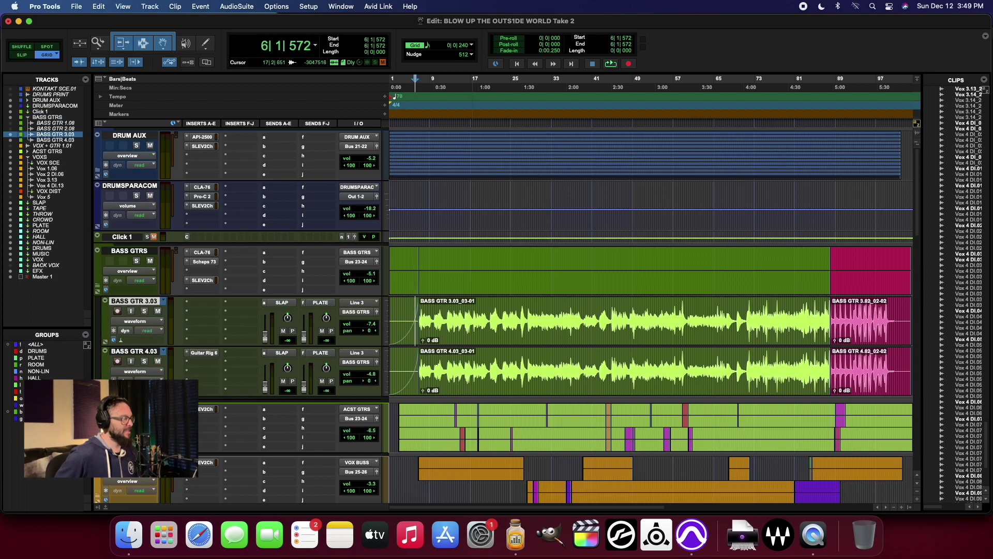
left_click(138, 353)
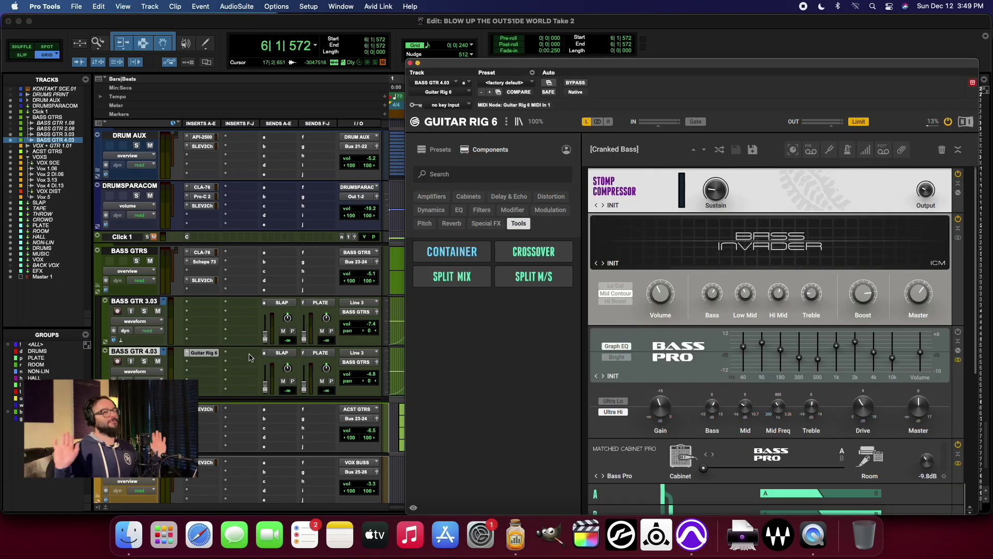
scroll(792, 340, "down", 10)
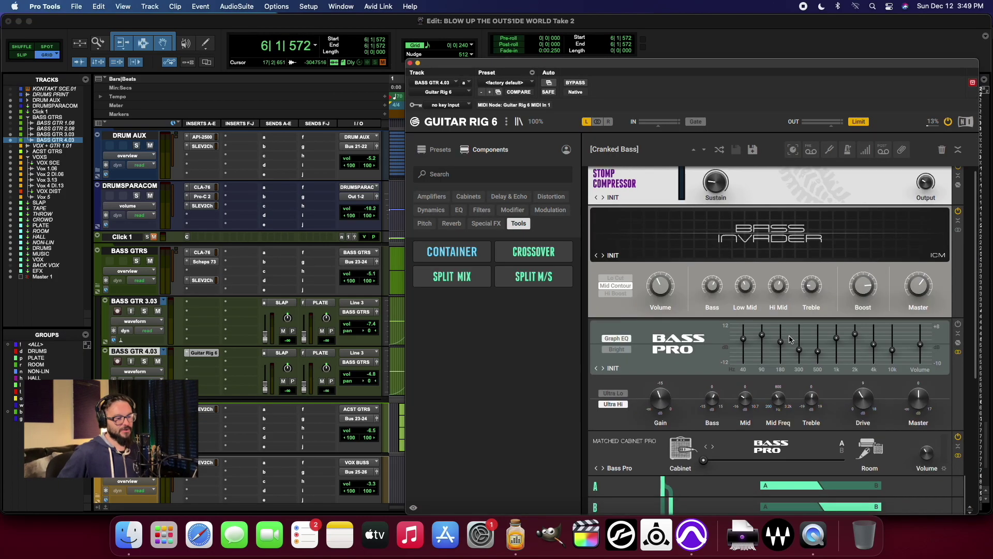
scroll(790, 339, "up", 9)
scroll(790, 339, "up", 1)
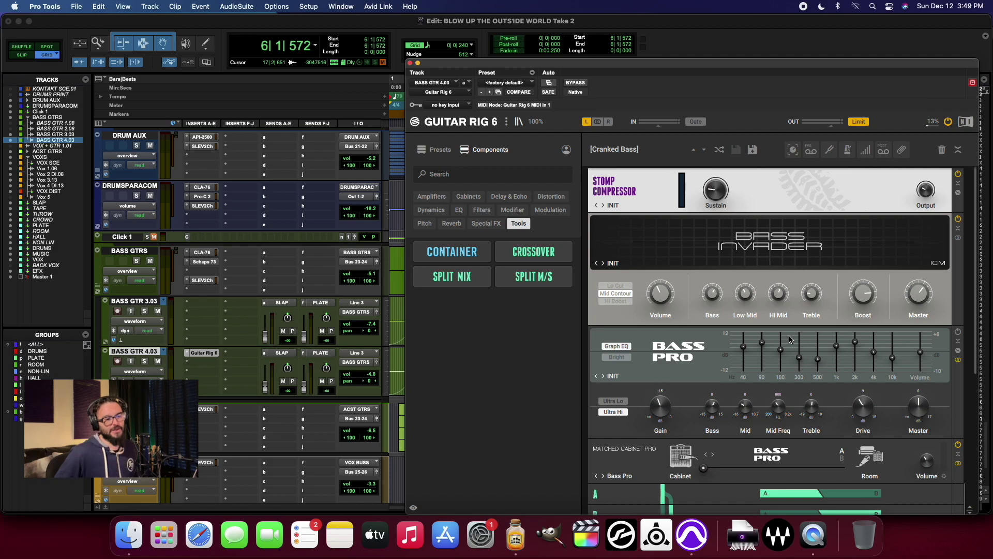
scroll(790, 340, "down", 12)
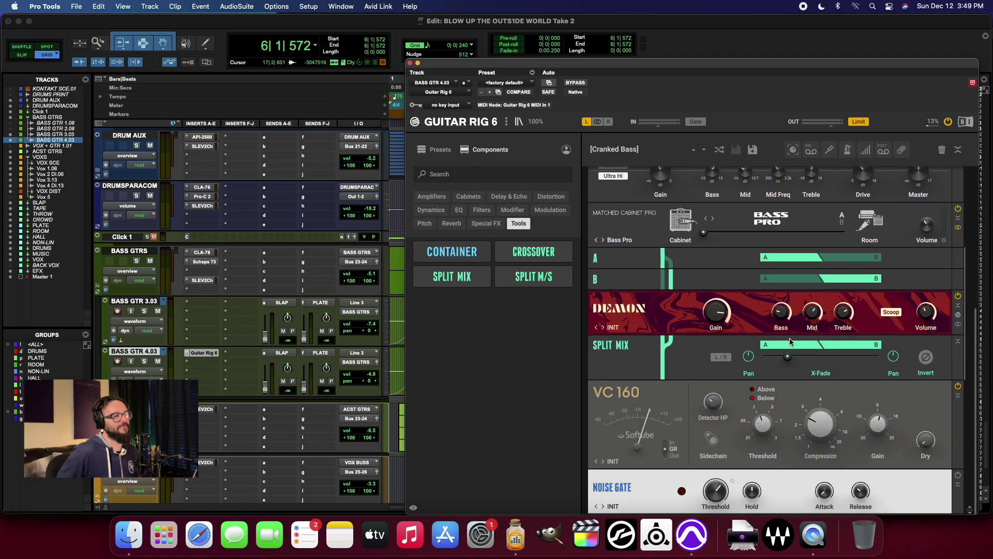
left_click(409, 63)
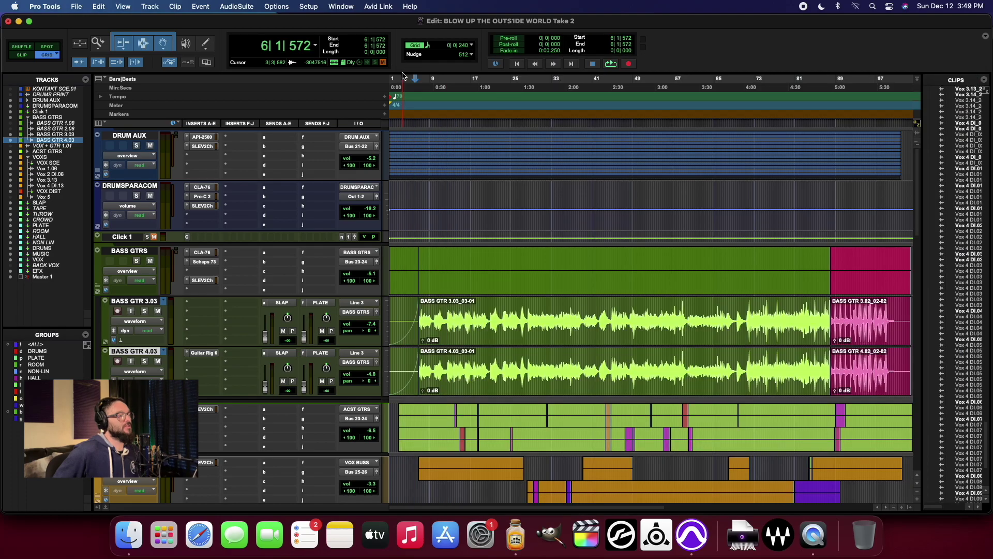
left_click(99, 288)
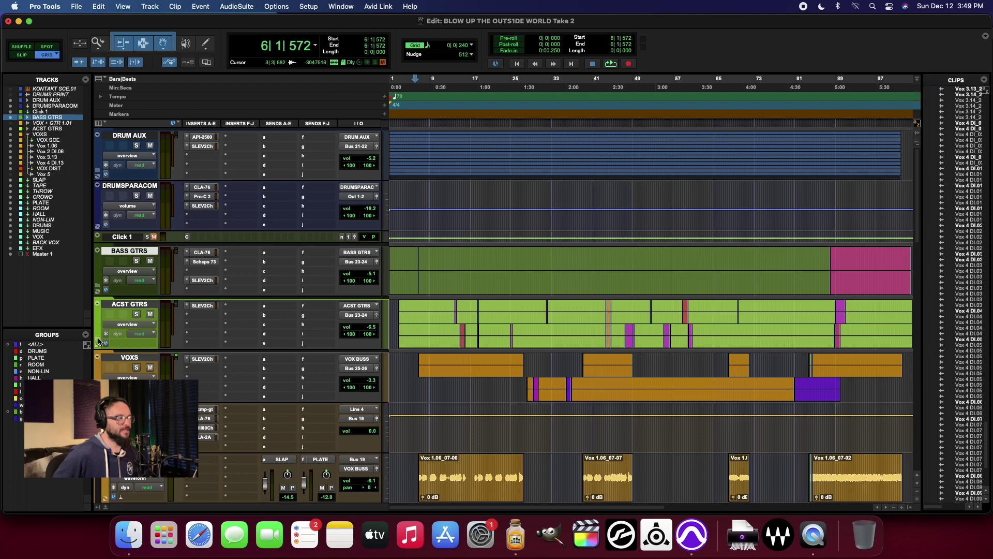
Expand ACST GTRS, play the four acoustic guitar tracks, stop, and collapse the folder
left_click(133, 349)
scroll(293, 255, "down", 5)
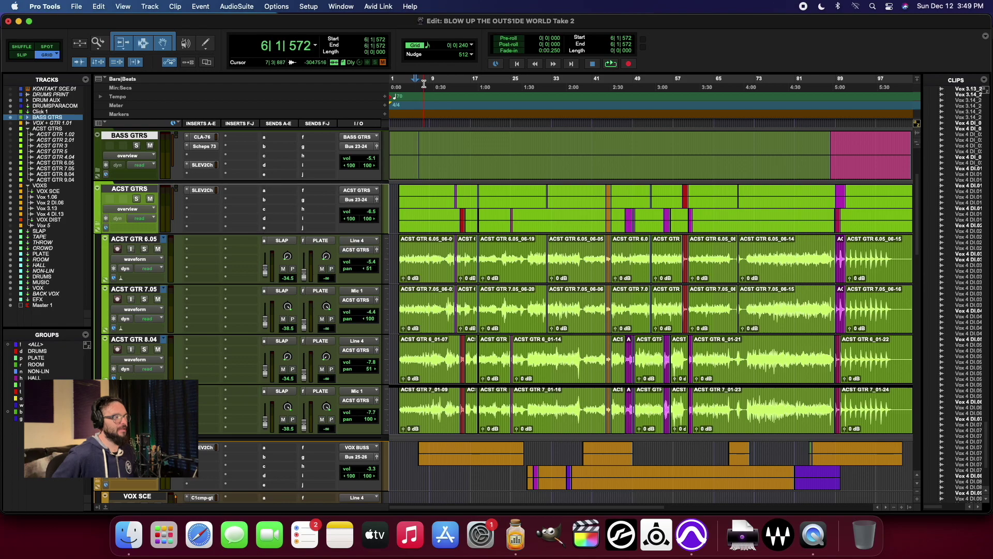
key("space")
scroll(152, 321, "down", 3)
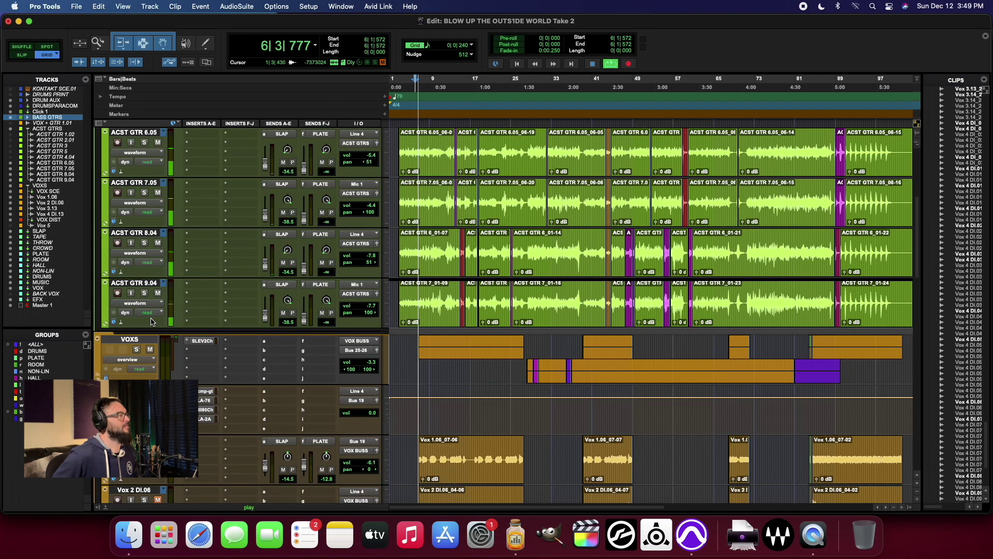
scroll(151, 321, "up", 6)
scroll(202, 295, "down", 2)
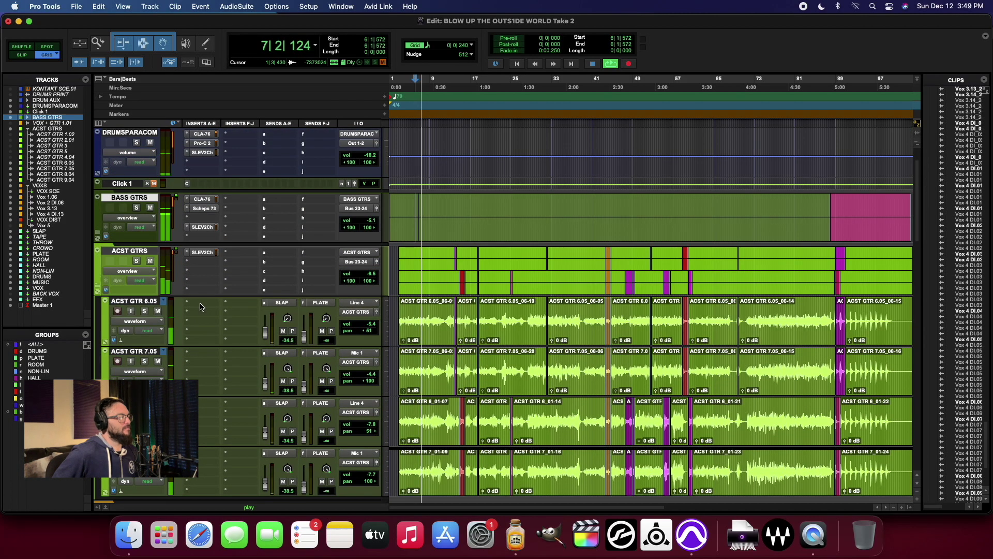
key("space")
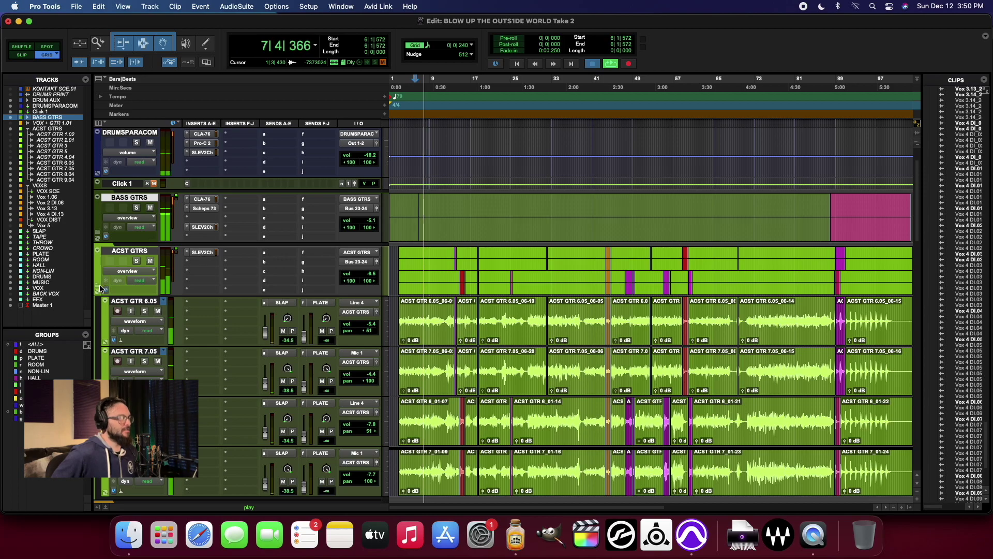
left_click(97, 251)
Play on while bringing the VOXS tracks into view, select VOX SCE, and stop
scroll(328, 184, "down", 4)
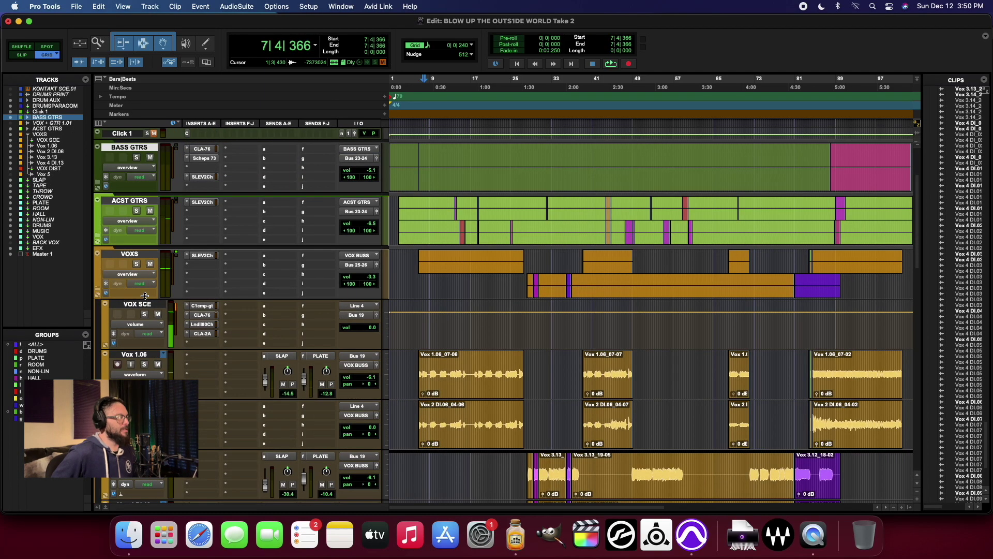
key("space")
scroll(253, 299, "down", 5)
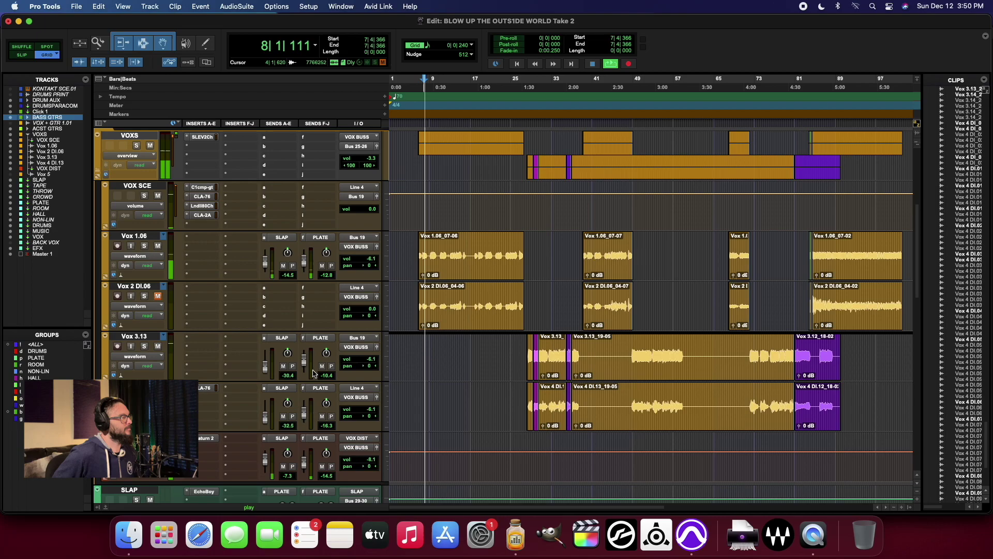
scroll(254, 299, "up", 4)
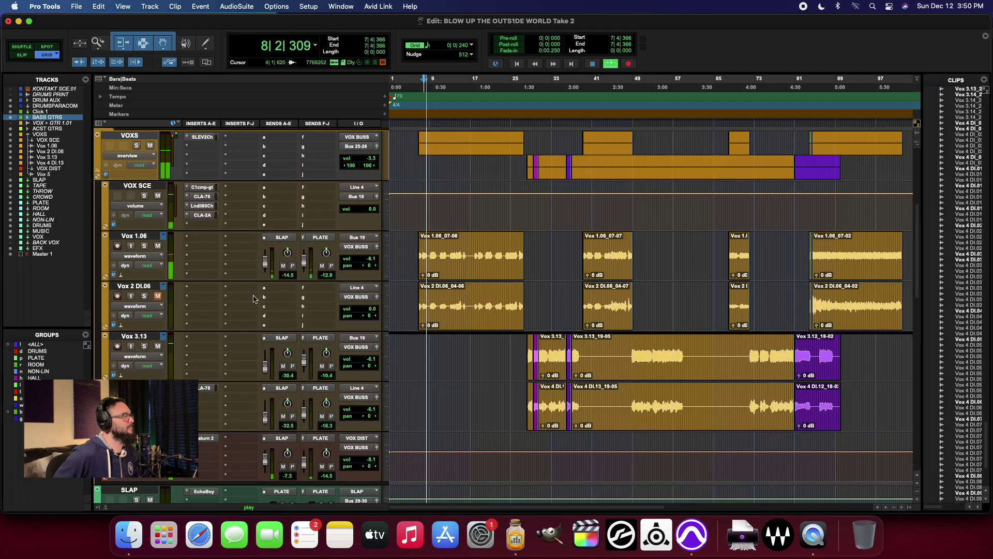
left_click(138, 186)
key("space")
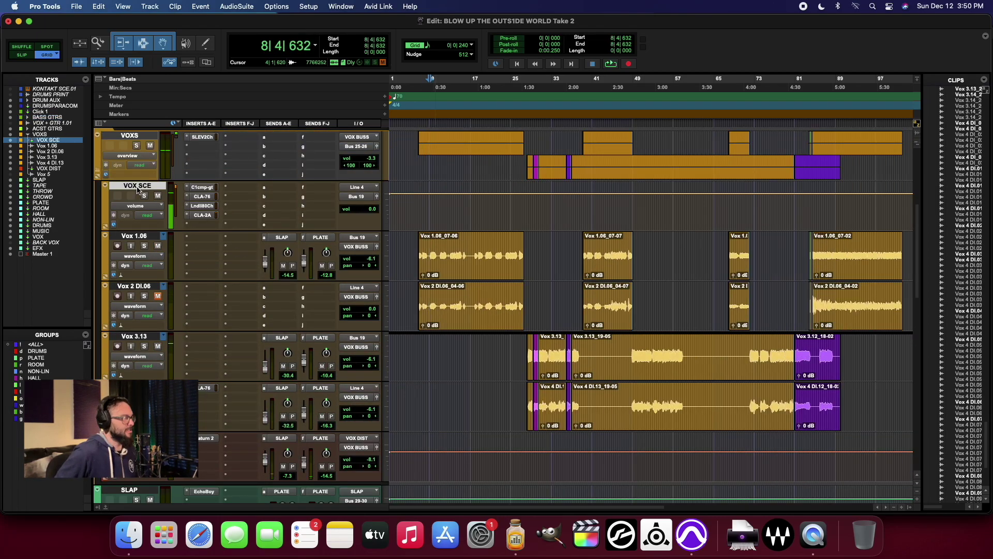
Set VOX SCE to inactive from its track menu, then play and stop the vocals
right_click(137, 189)
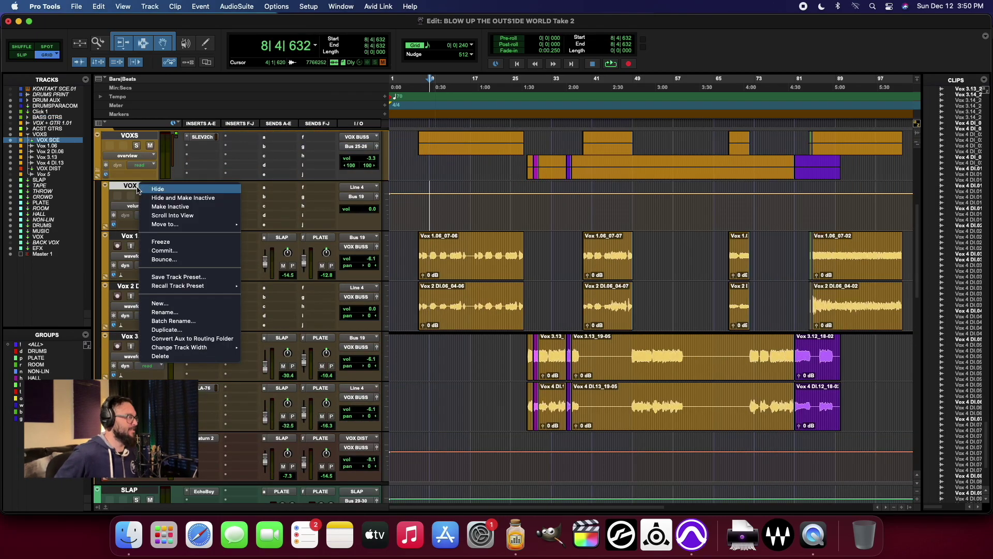
left_click(170, 206)
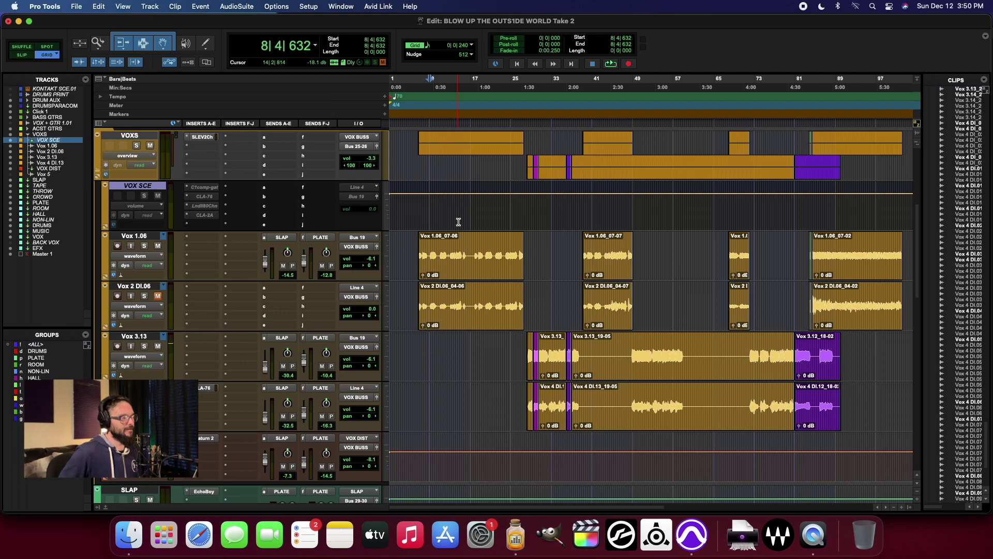
key("space")
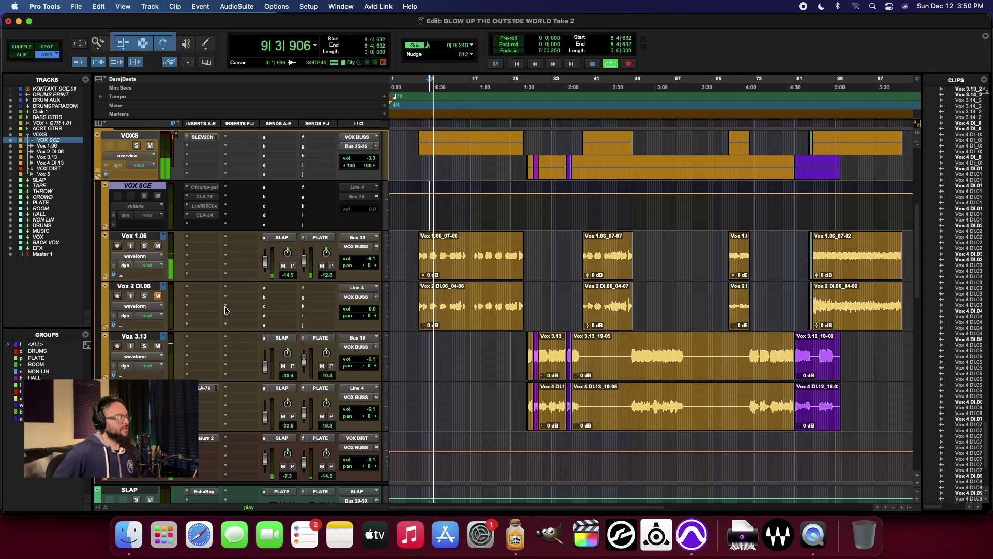
key("space")
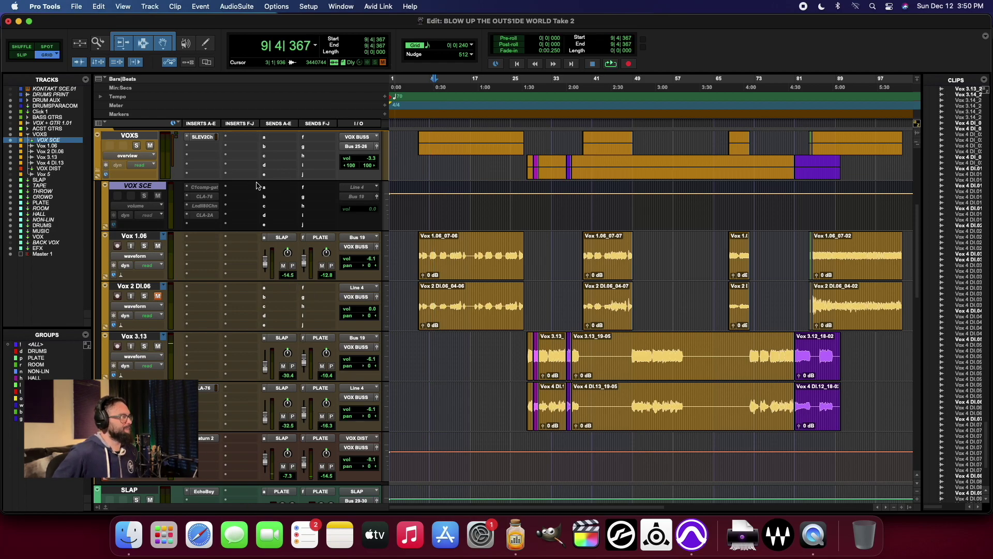
Show all assignments in the Sends A-E and F-J columns, then start playback
key("super+equal")
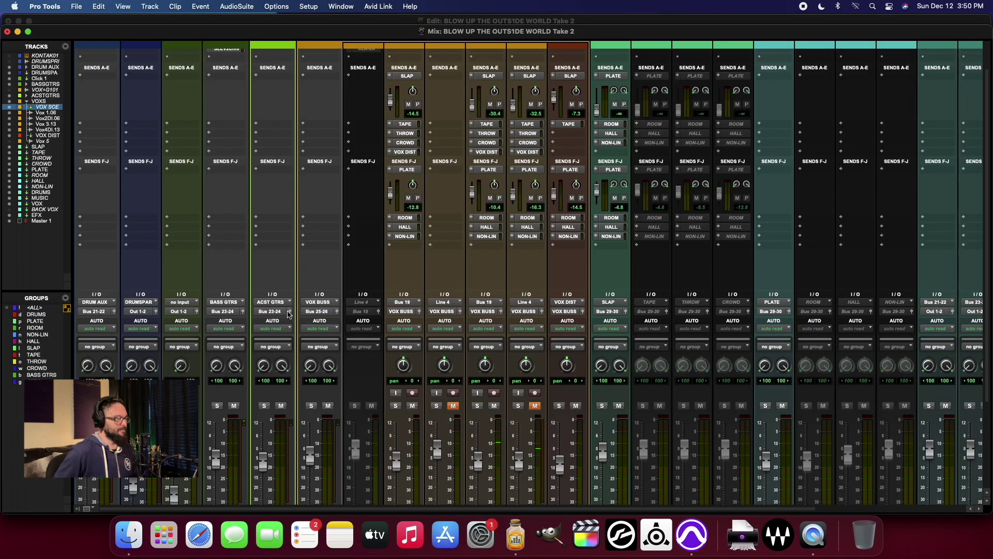
key("super+equal")
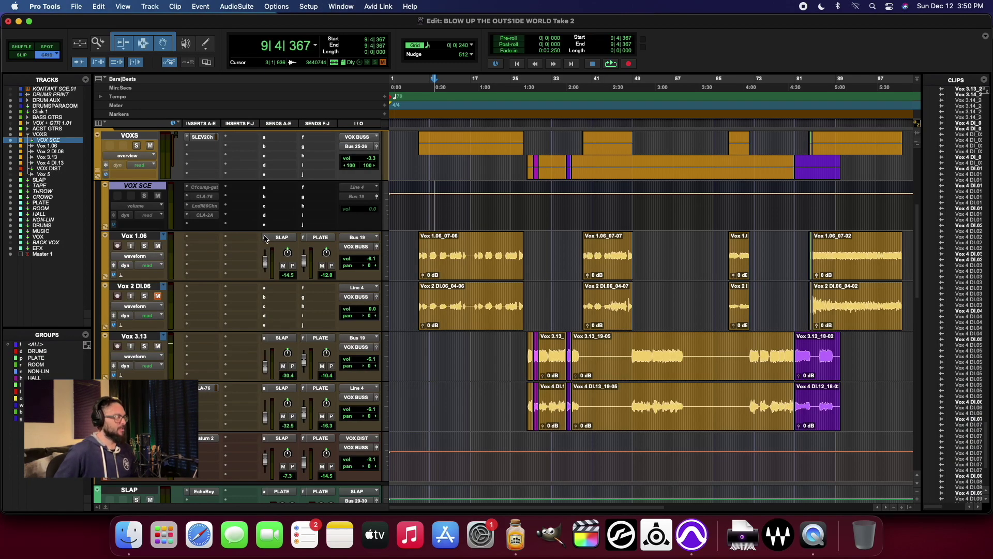
left_click(305, 241, "ctrl+super")
left_click(317, 360, "ctrl+super")
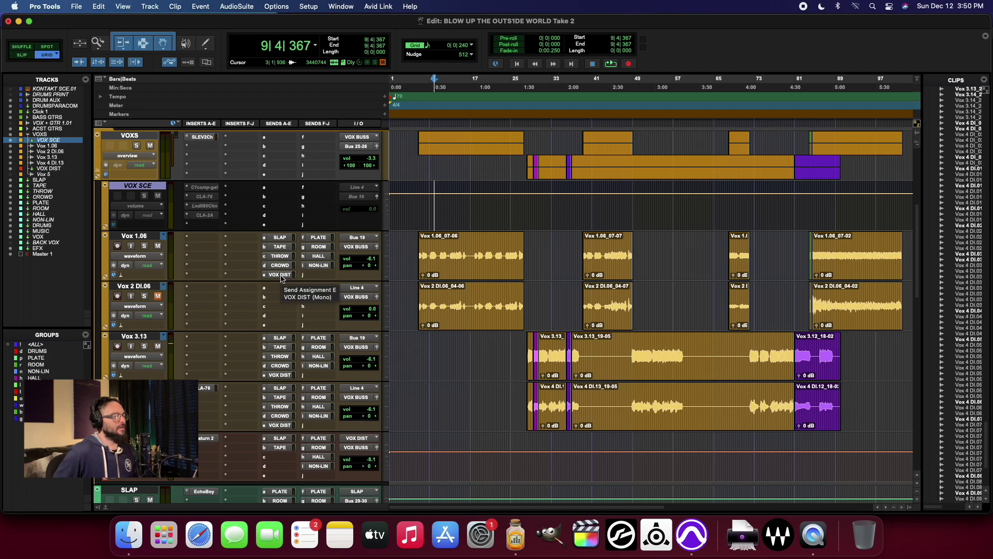
key("space")
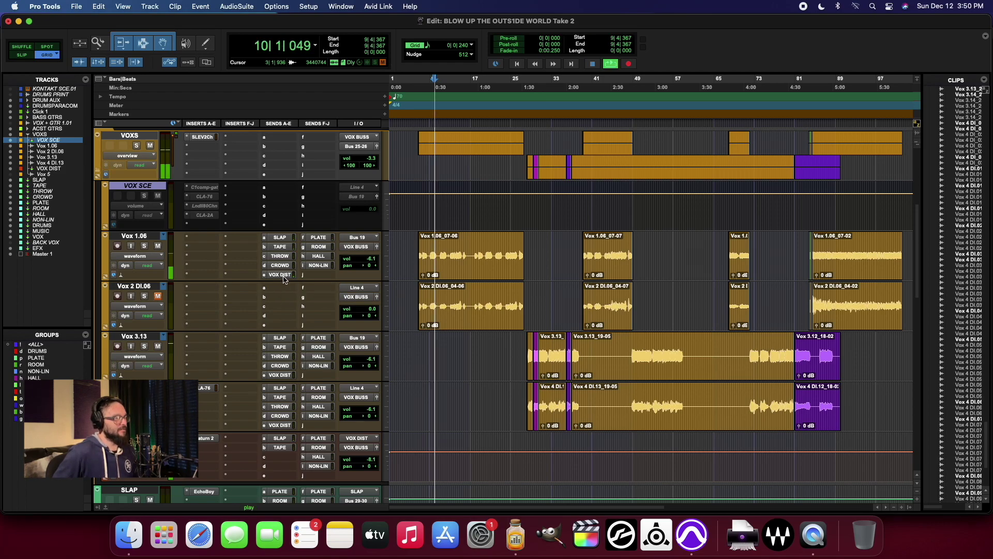
Check the VOX DIST sends on Vox 1.06 (-4.1) and Vox 3.13 (-∞), then close both windows
left_click(282, 275)
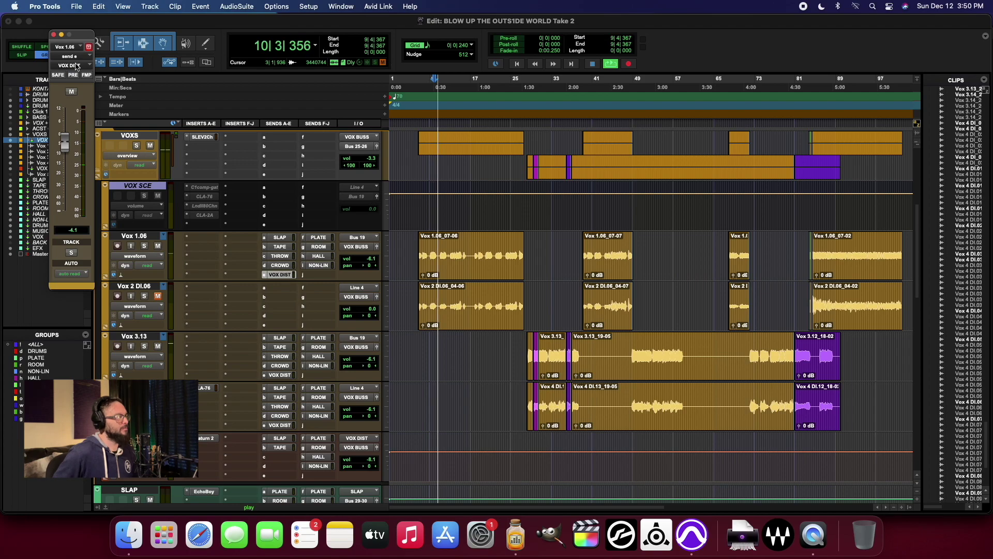
left_click(280, 375)
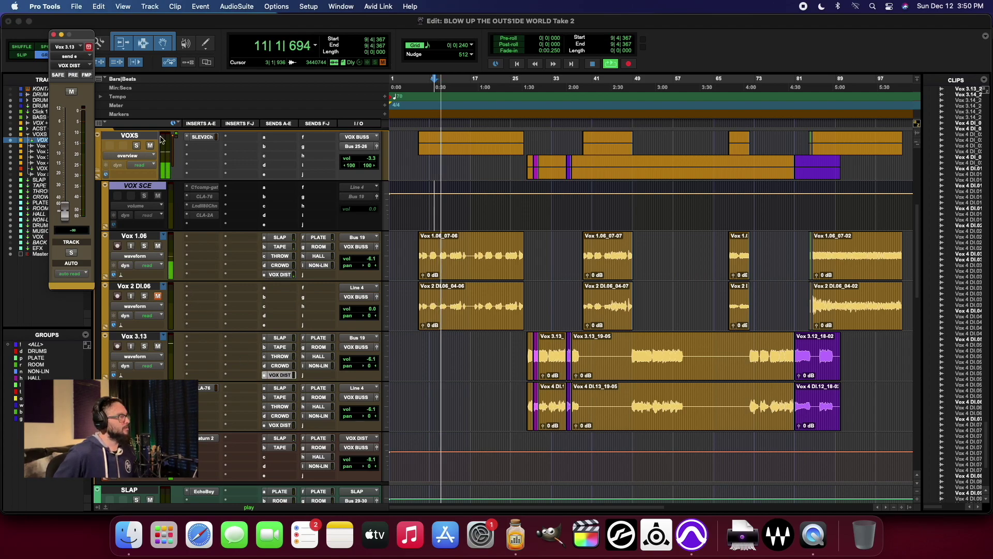
left_click(279, 274, "shift")
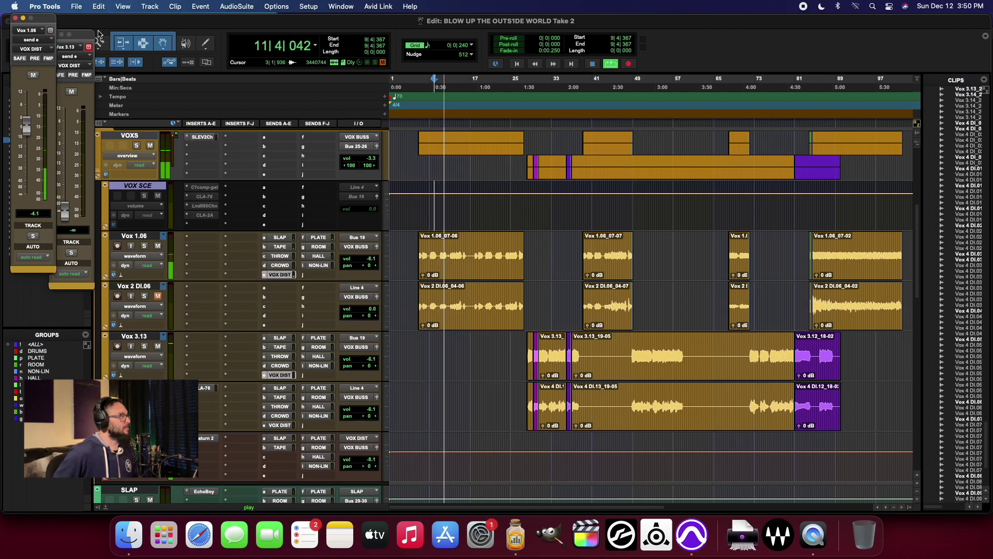
left_click_drag(78, 34, 137, 17)
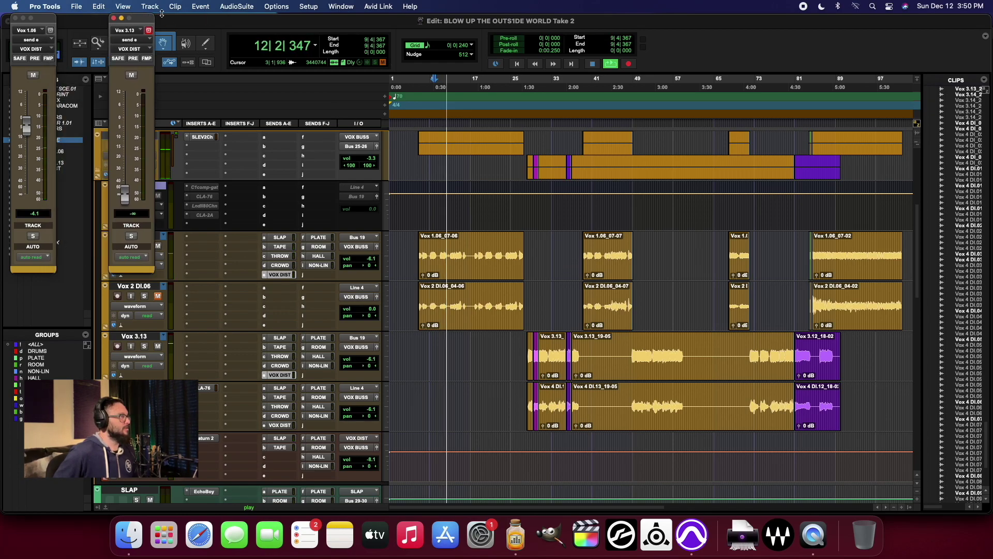
left_click_drag(42, 18, 93, 18)
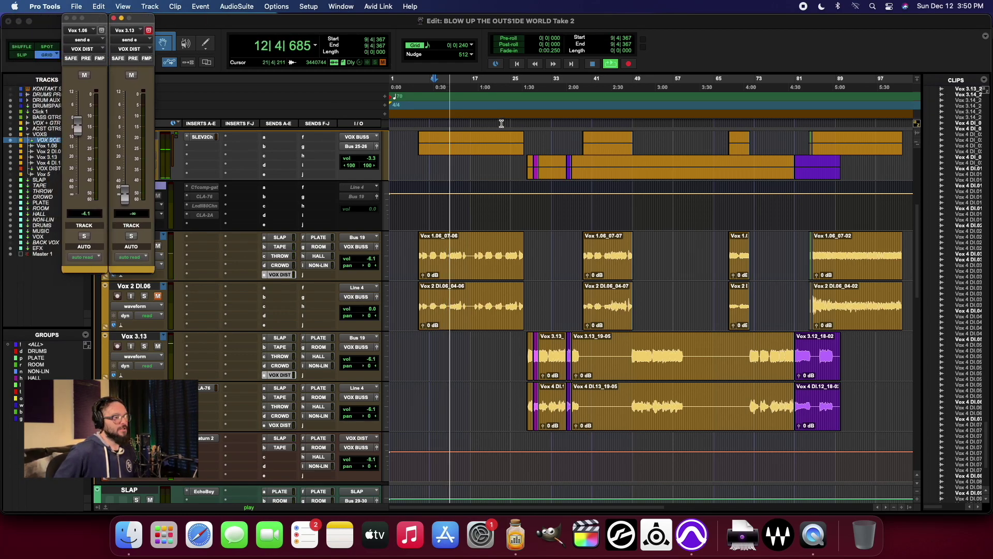
left_click(66, 18)
left_click(113, 18)
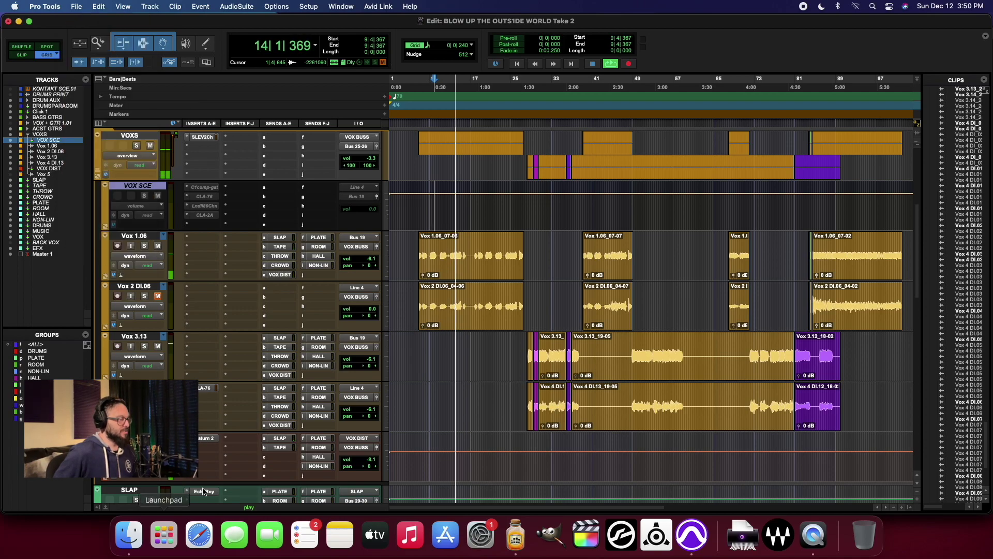
Open Saturn 2 on VOX DIST, keep High Quality at Good, and play to hear the heavy saturation
left_click(207, 438)
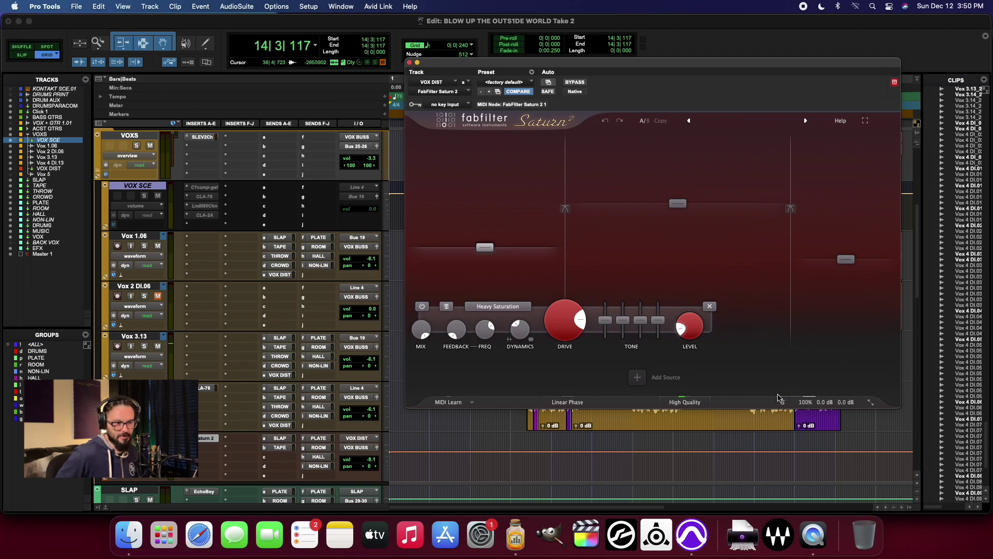
left_click(690, 404)
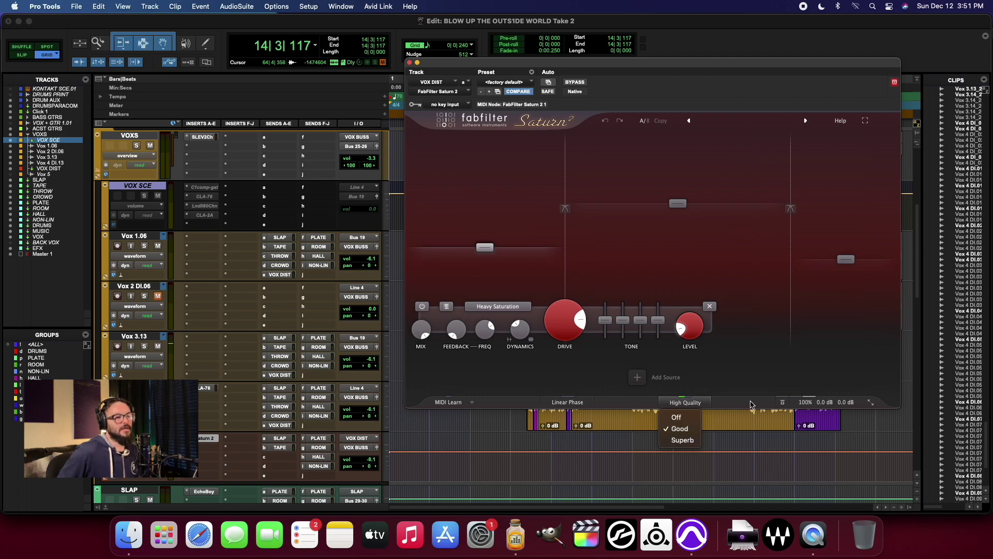
left_click(706, 417)
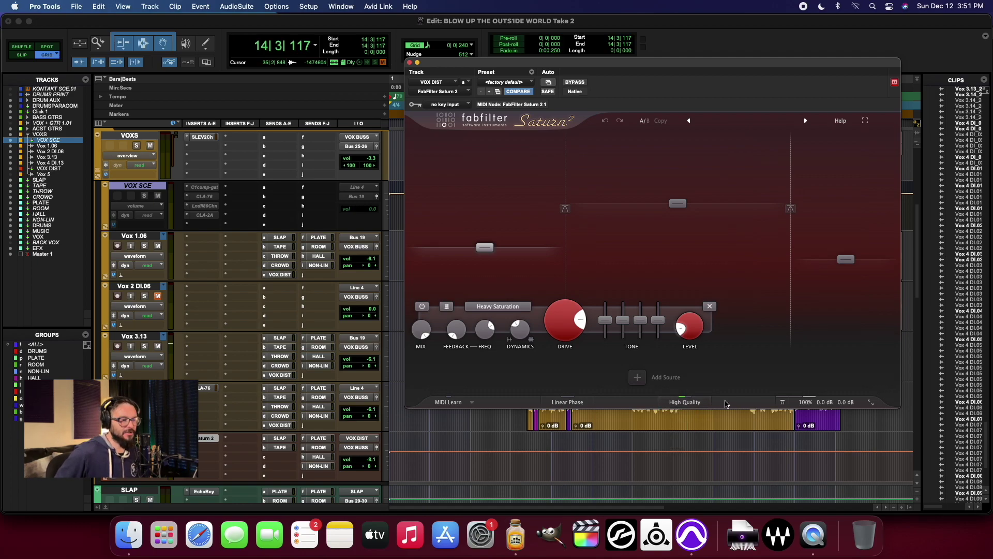
key("space")
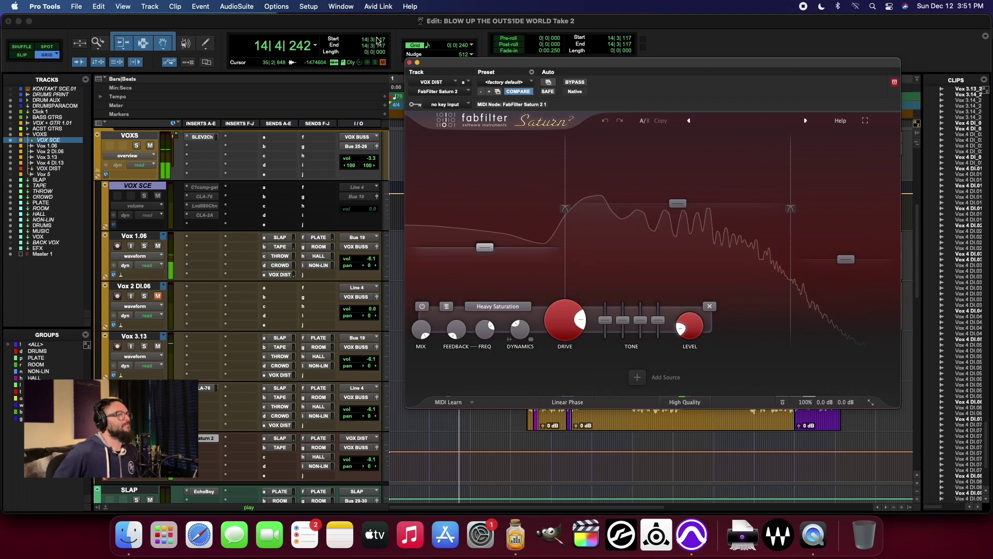
Close the Saturn 2 window, stop playback, and scroll past the effect returns to the group buses
left_click(409, 62)
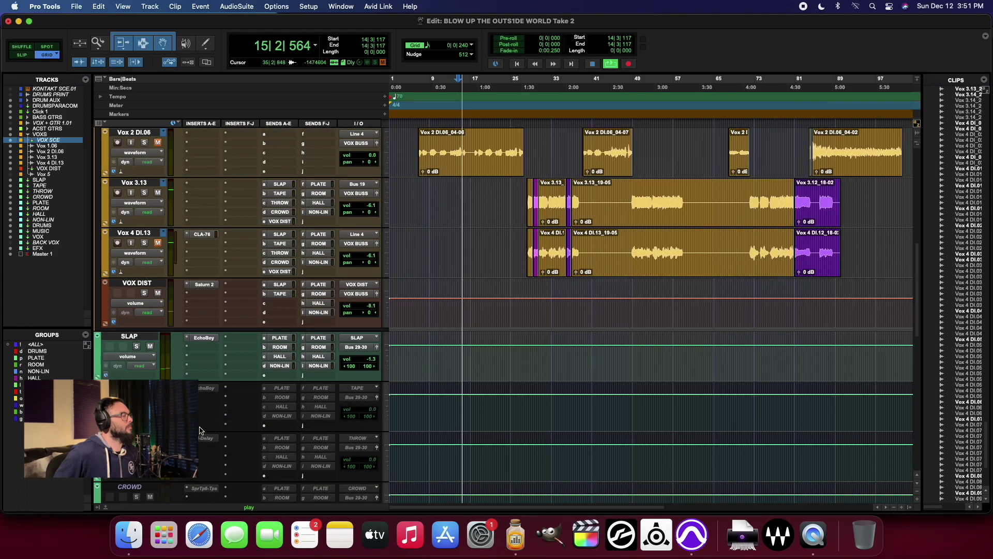
scroll(221, 271, "down", 3)
key("space")
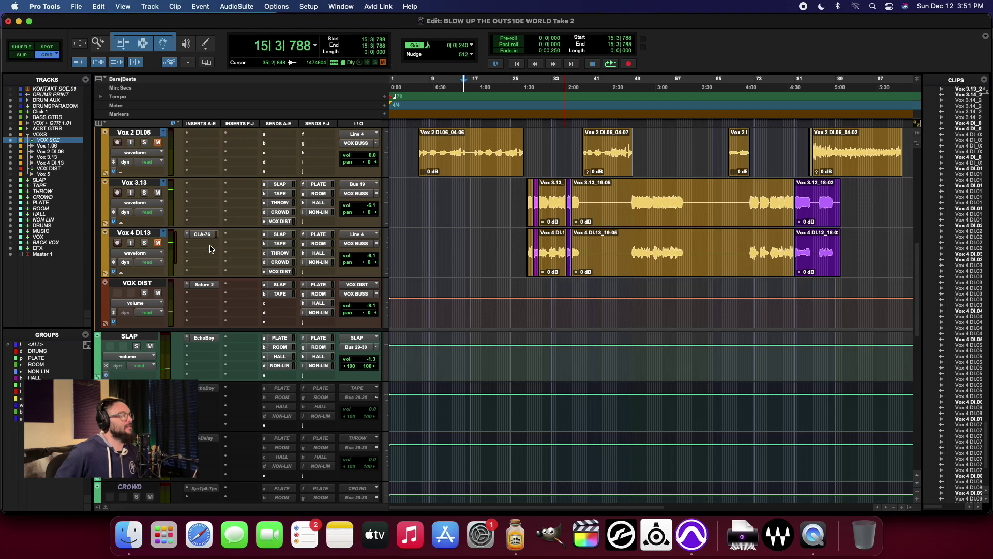
scroll(204, 335, "down", 3)
scroll(204, 335, "down", 1)
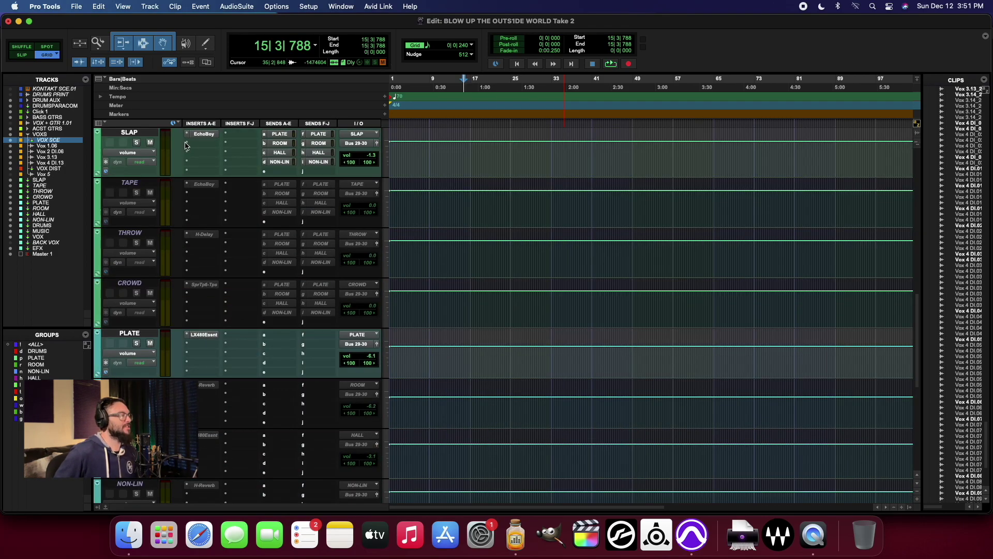
scroll(132, 314, "up", 1)
scroll(132, 314, "down", 1)
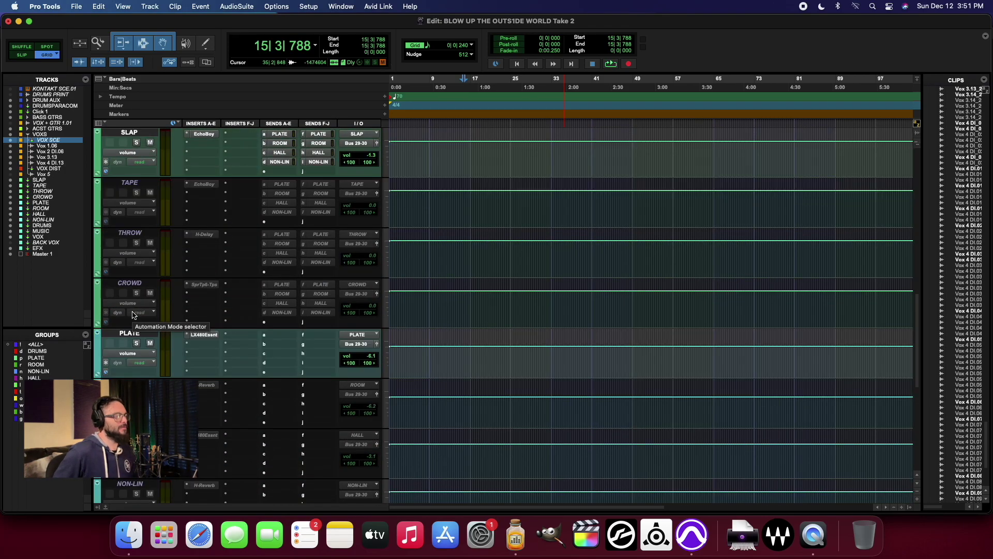
scroll(205, 436, "down", 2)
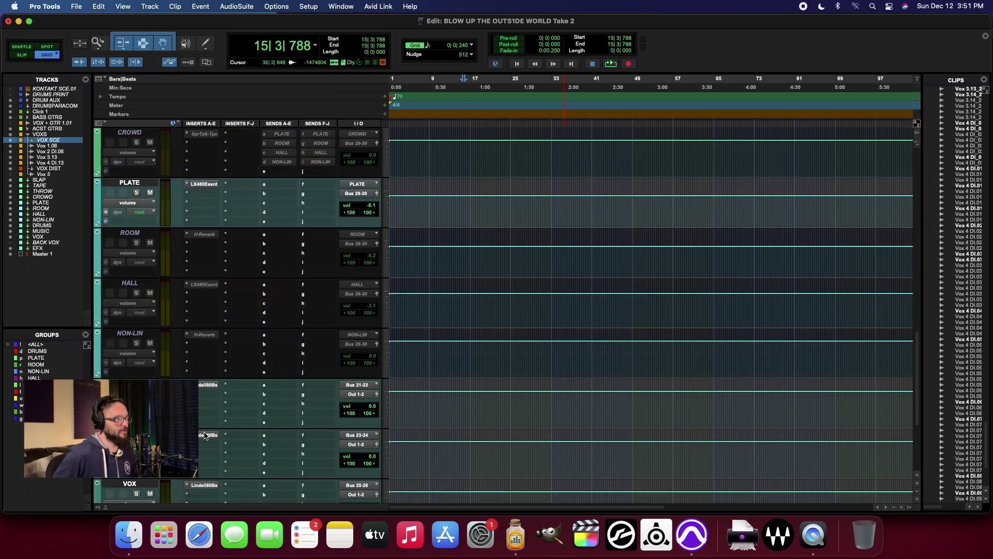
scroll(205, 435, "up", 4)
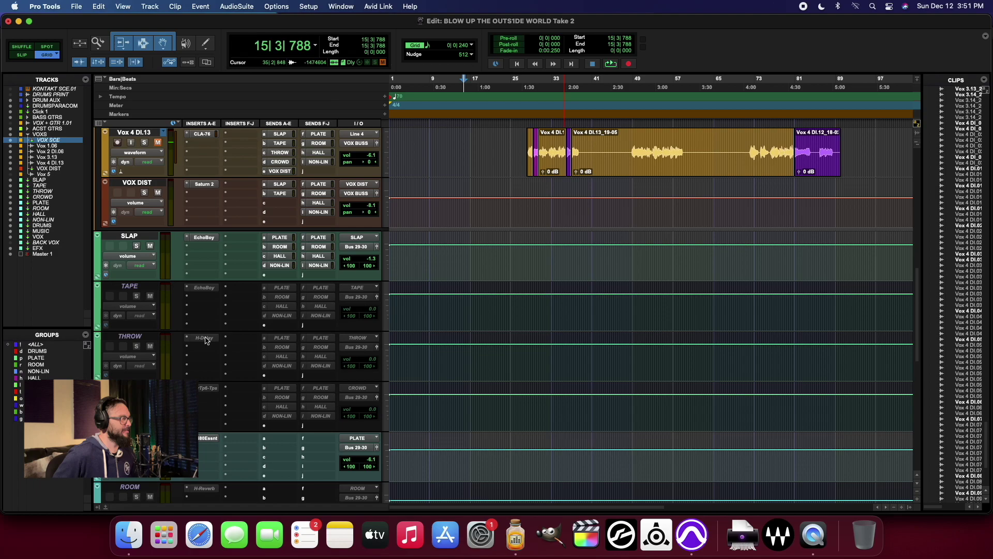
scroll(206, 339, "up", 3)
scroll(205, 340, "down", 10)
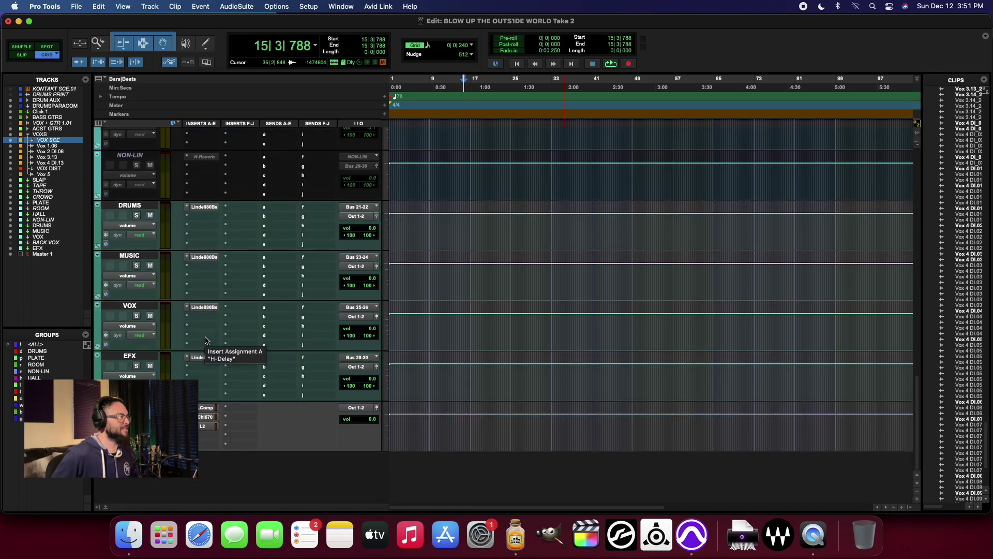
Play the group buses, then step the track selection through DRUMS, MUSIC, VOX and EFX
key("space")
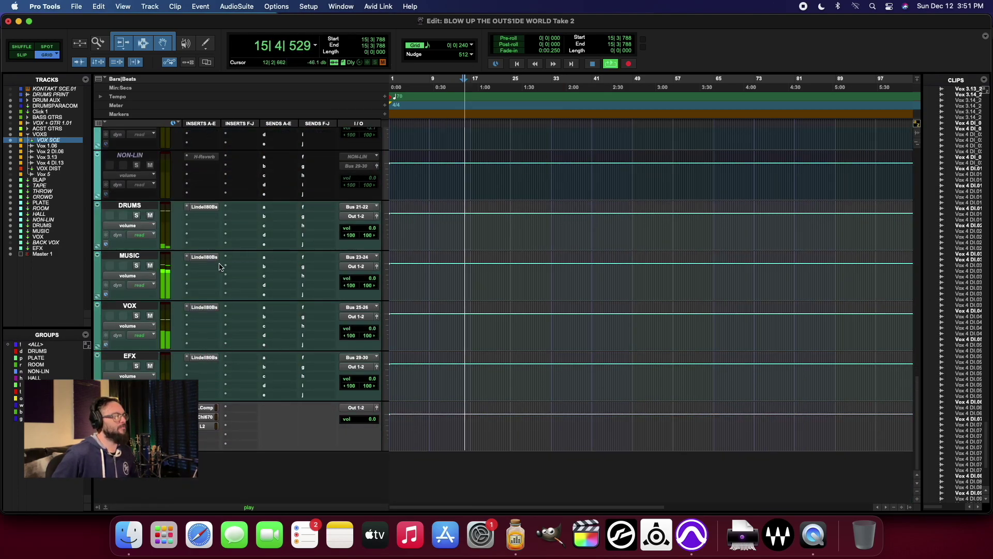
key("space")
left_click(134, 205)
left_click(136, 258)
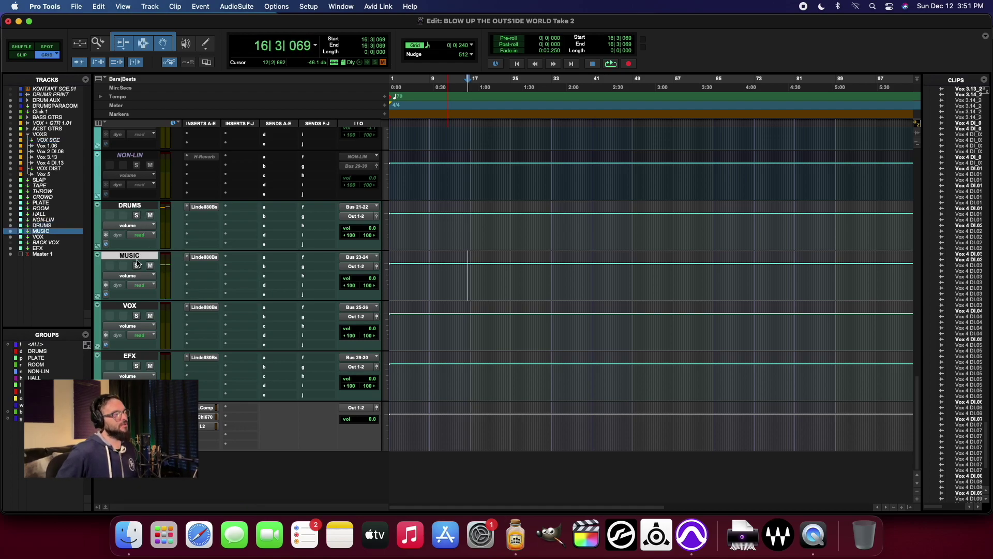
key("semicolon")
key("semicolon")
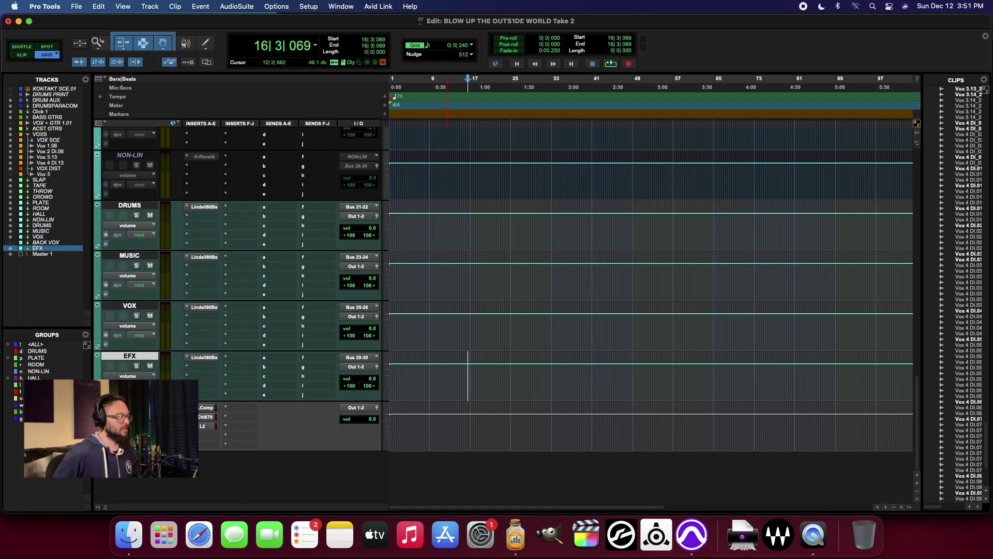
key("semicolon")
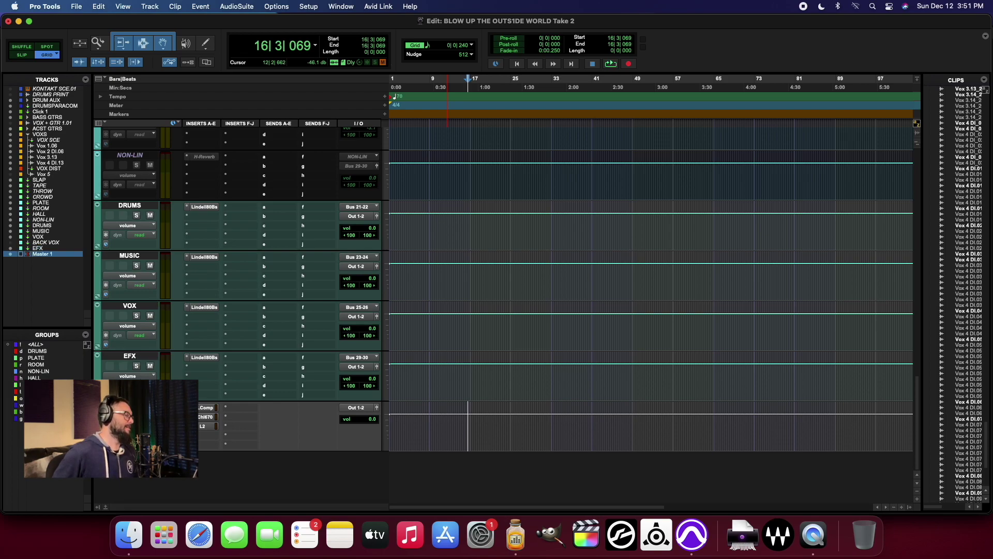
Open the Master's SSLComp, switch to its PuigChild 670, and play the mix through them
left_click(210, 409)
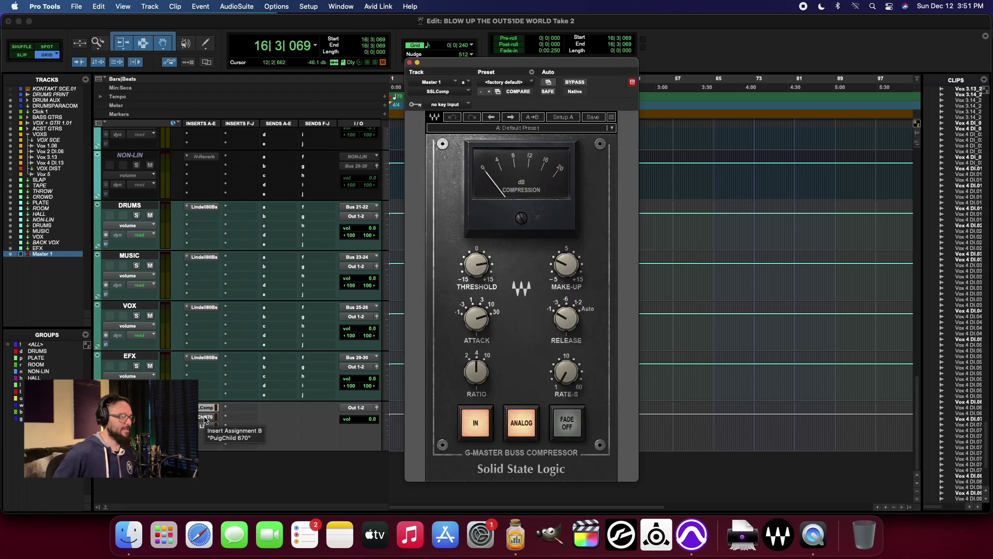
left_click(205, 418)
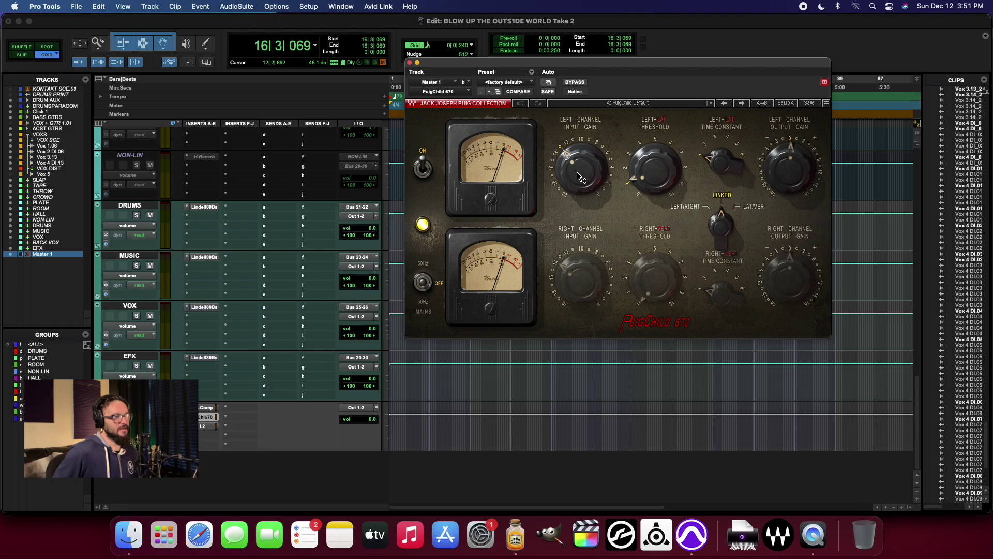
key("space")
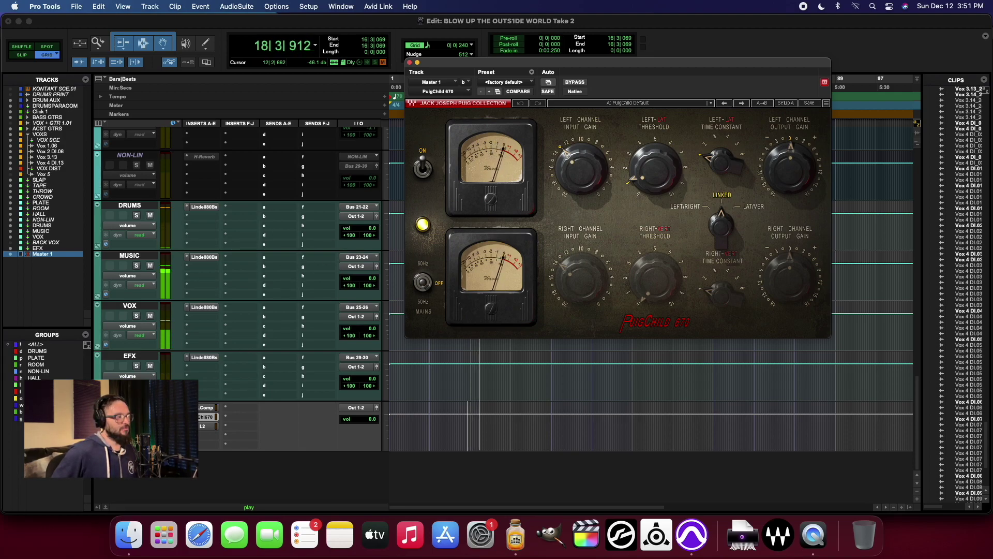
Return to the master SSLComp, replay to hear its compression, then stop and close it
left_click(207, 407)
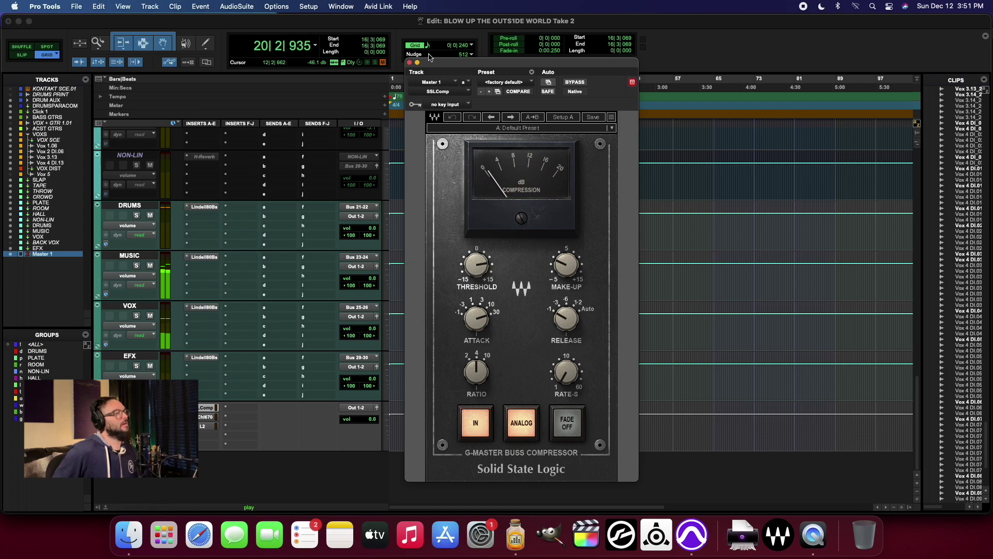
key("space")
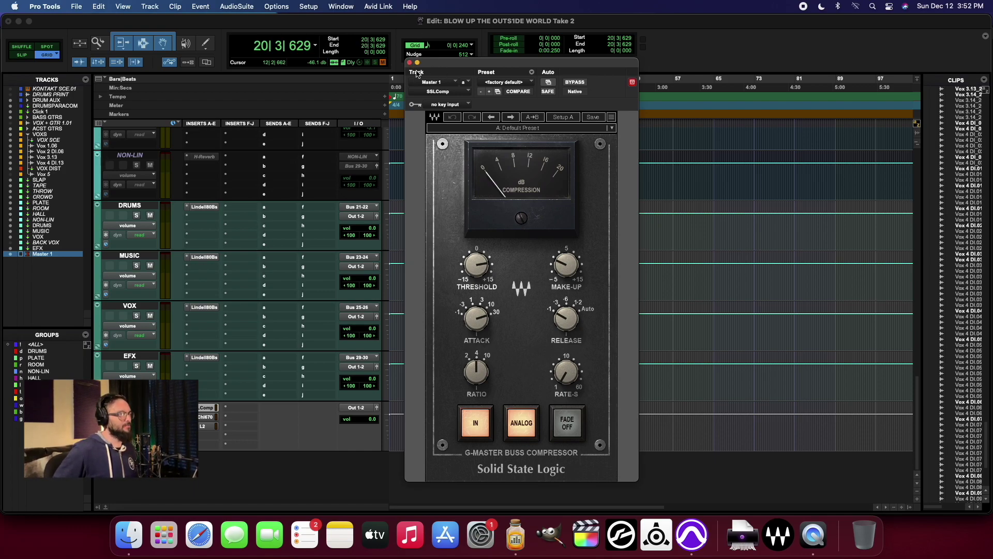
key("space")
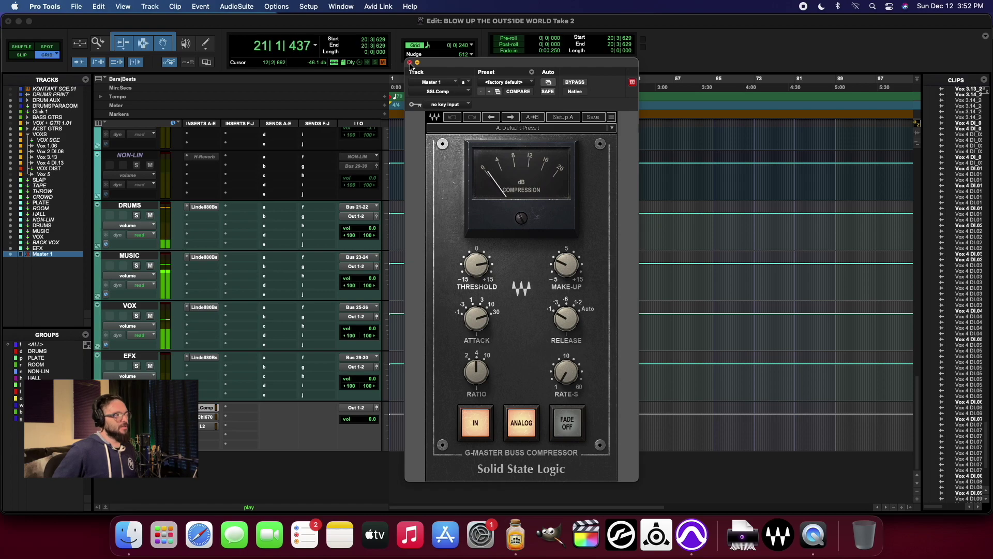
key("space")
left_click(410, 63)
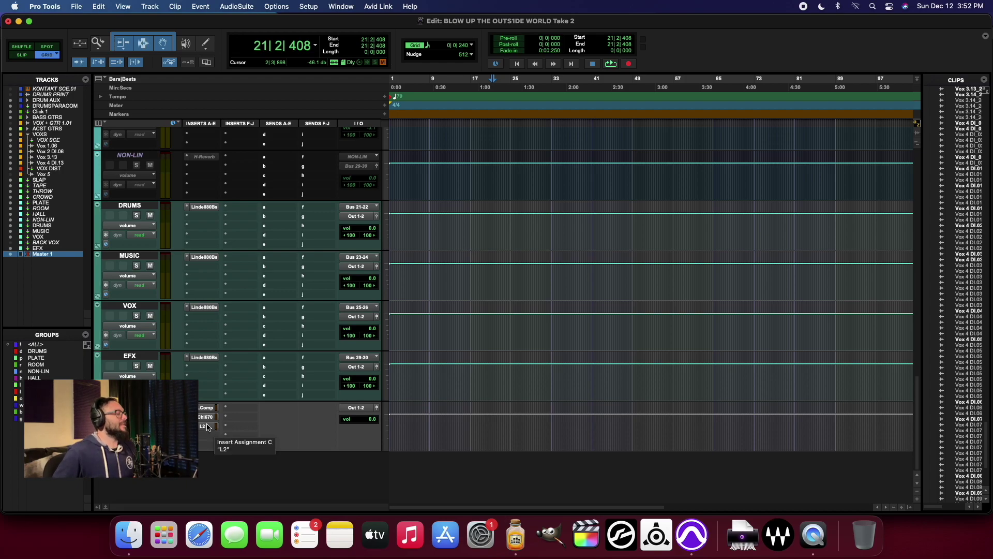
scroll(502, 292, "up", 10)
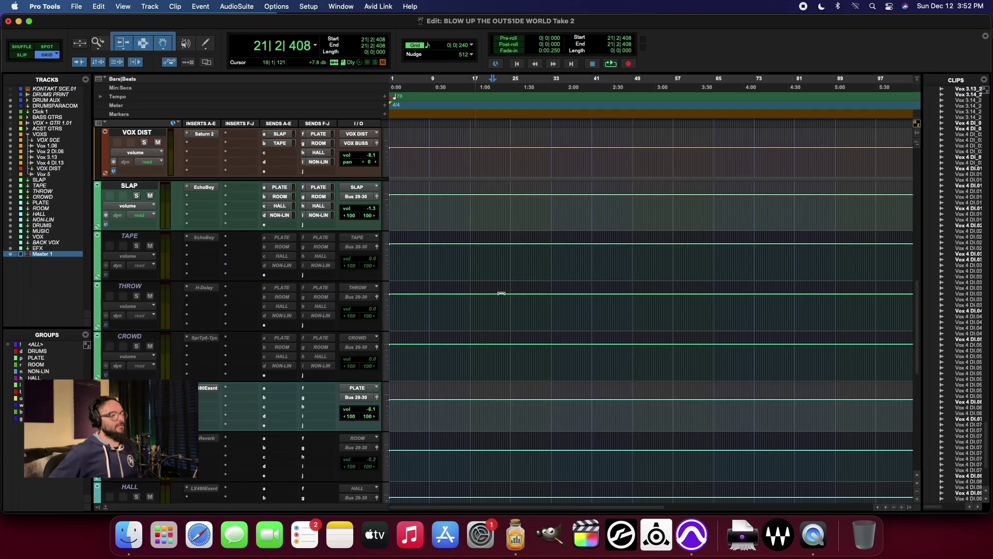
scroll(501, 294, "up", 10)
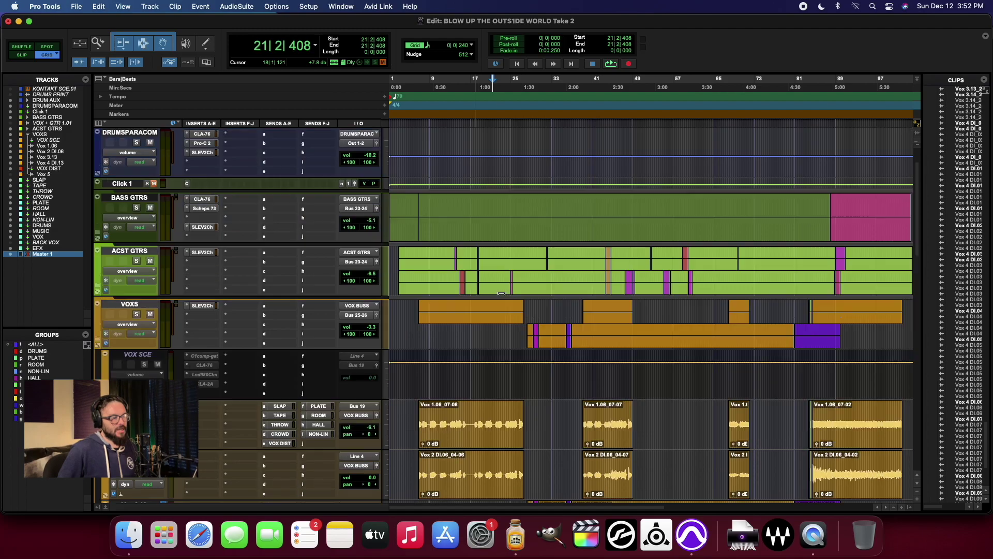
scroll(501, 293, "down", 8)
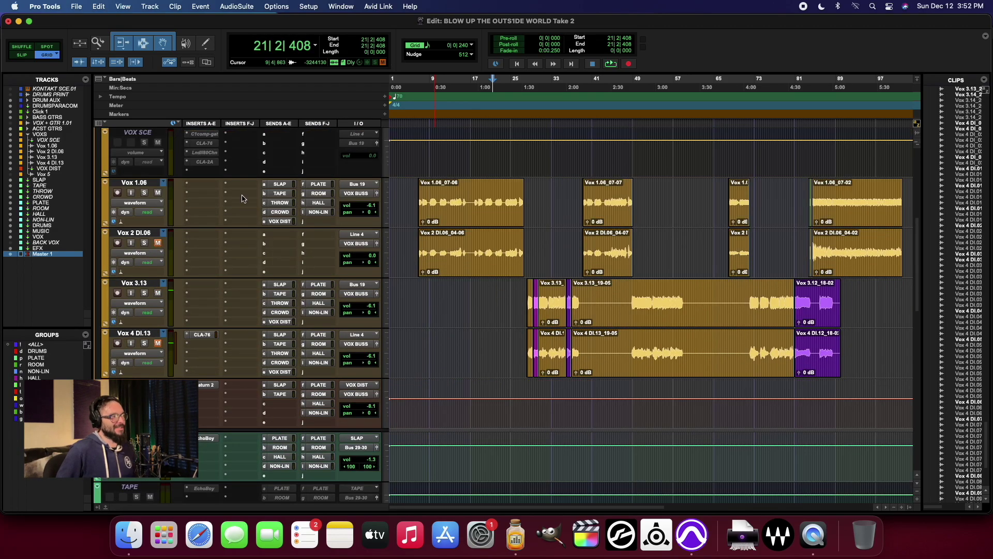
scroll(219, 259, "down", 3)
scroll(219, 258, "up", 5)
scroll(219, 259, "up", 4)
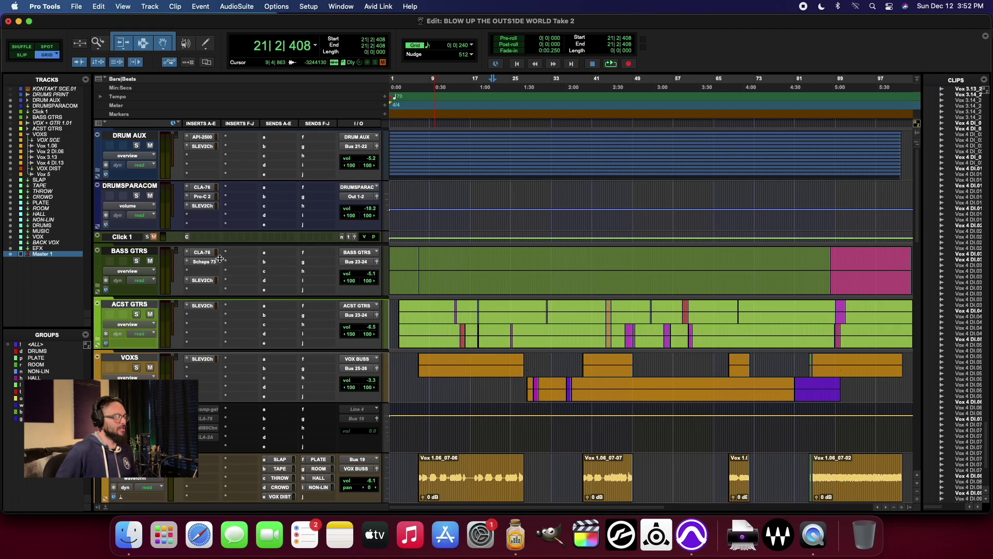
scroll(210, 393, "down", 5)
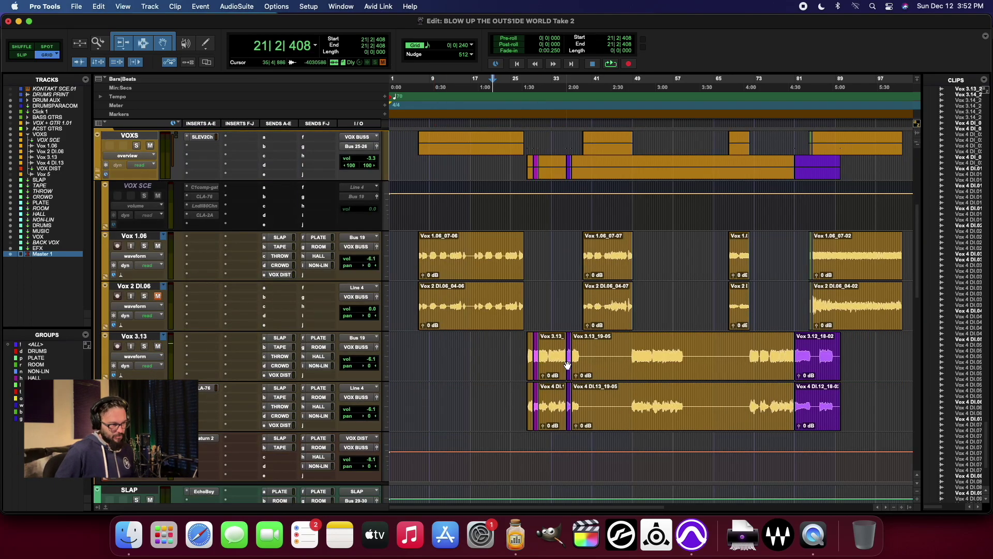
scroll(304, 332, "down", 10)
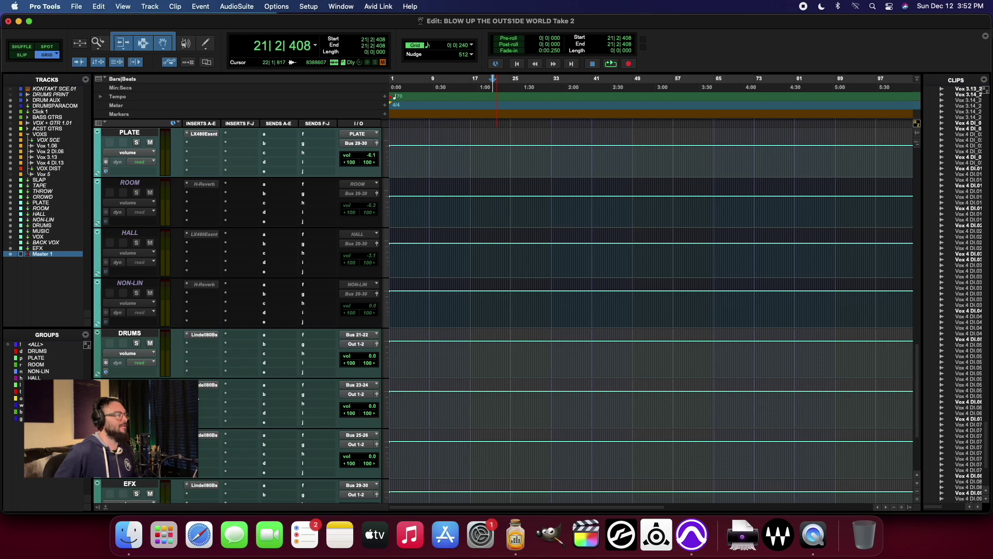
scroll(171, 263, "down", 5)
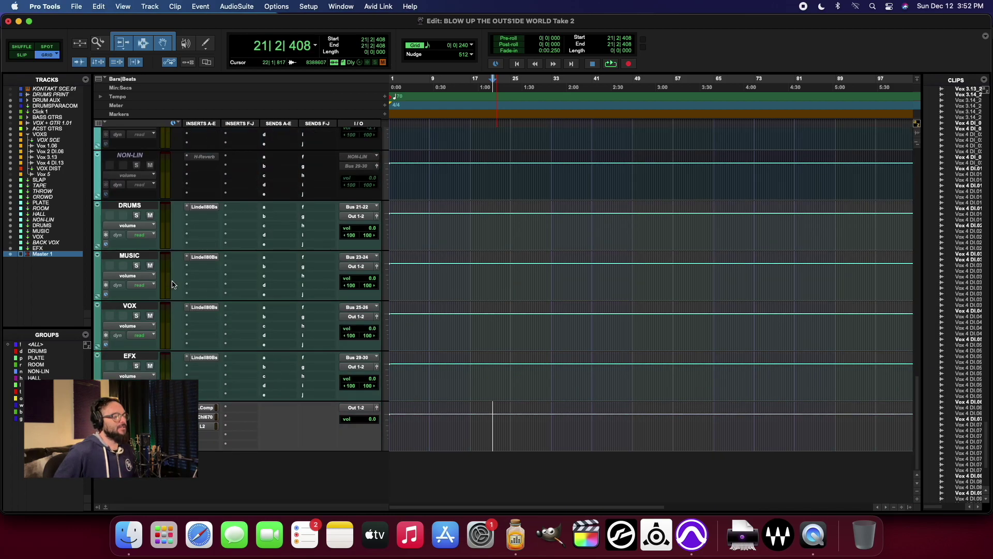
Open Lindell 80 Bus on DRUMS, move its window up, and compare the MUSIC, VOX and EFX instances twice
left_click(205, 207)
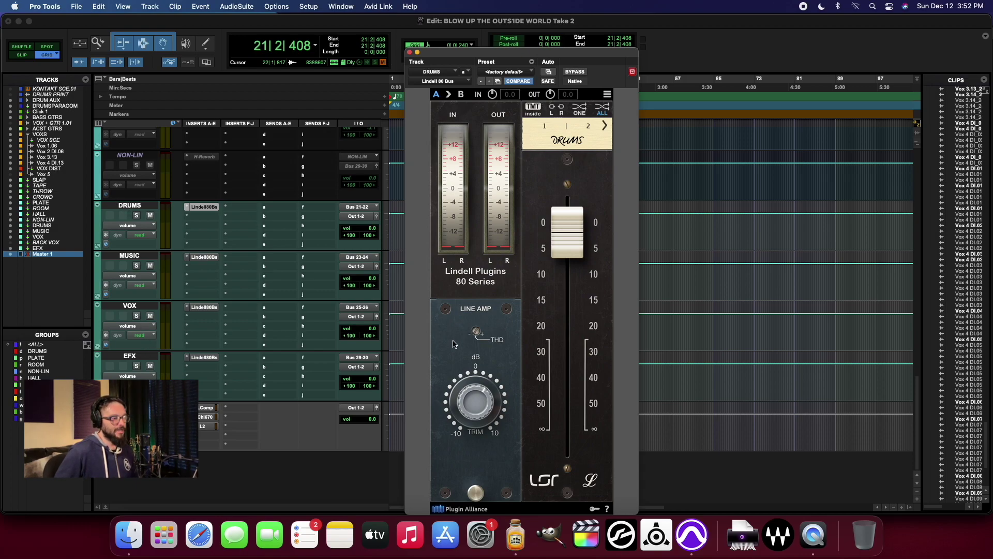
left_click_drag(529, 56, 539, 18)
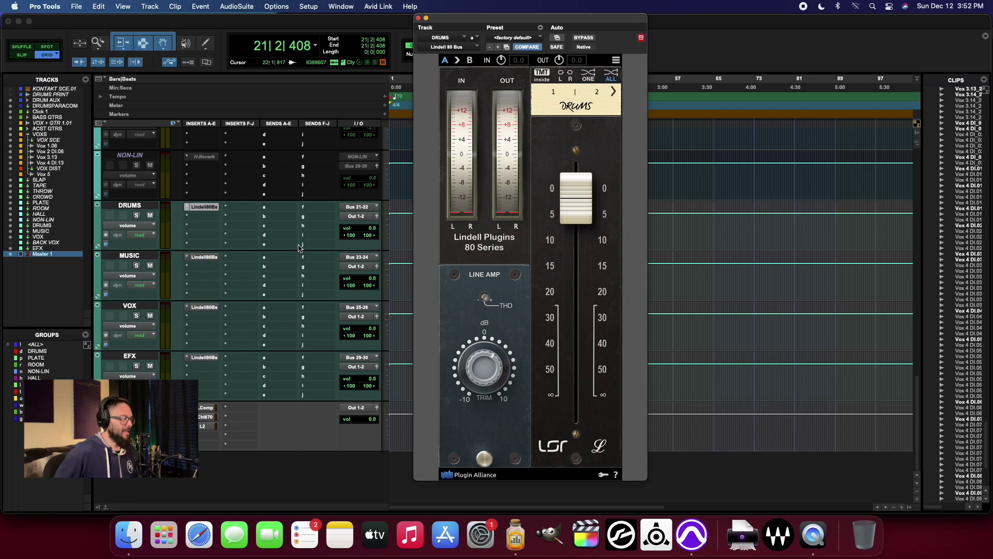
left_click(206, 257)
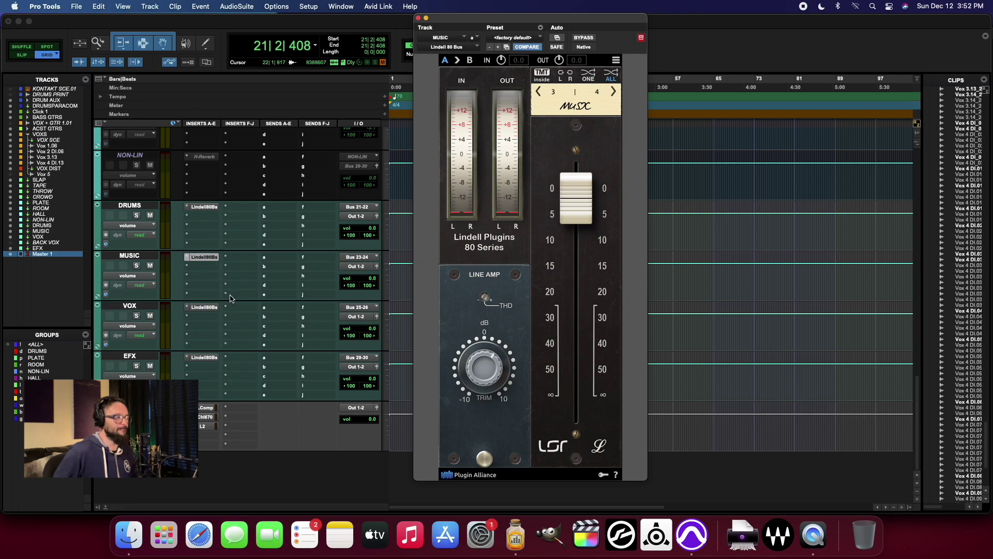
left_click(213, 309)
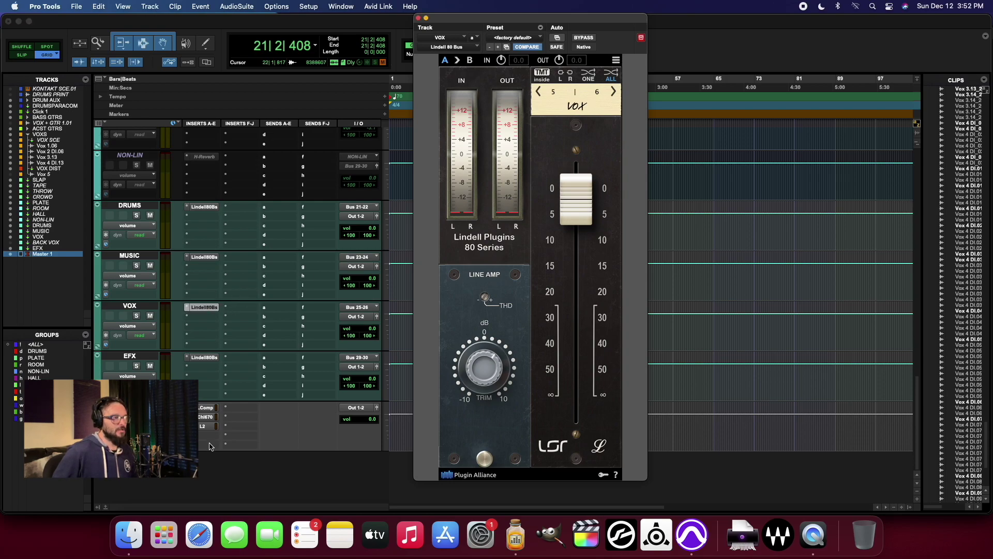
left_click(202, 359)
left_click(208, 207)
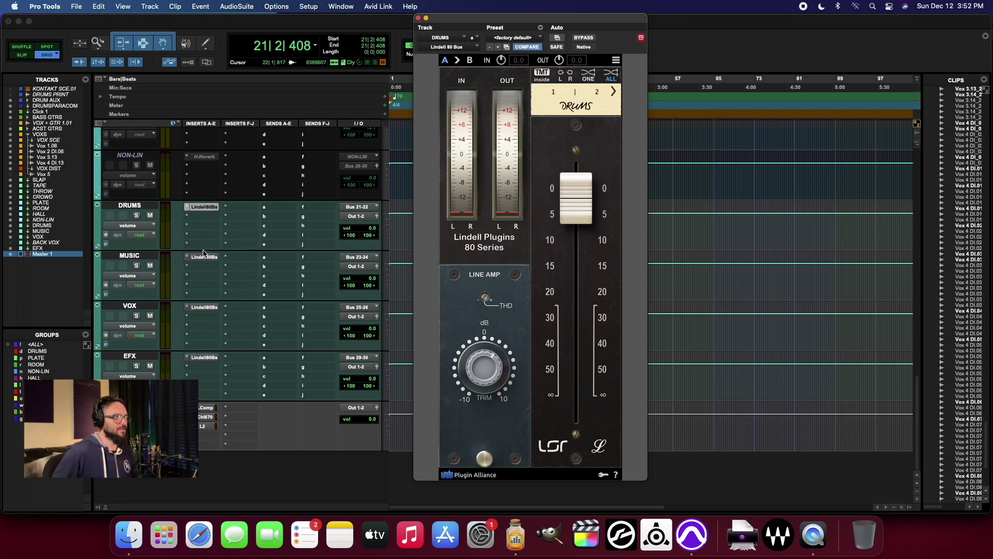
left_click(206, 259)
left_click(203, 308)
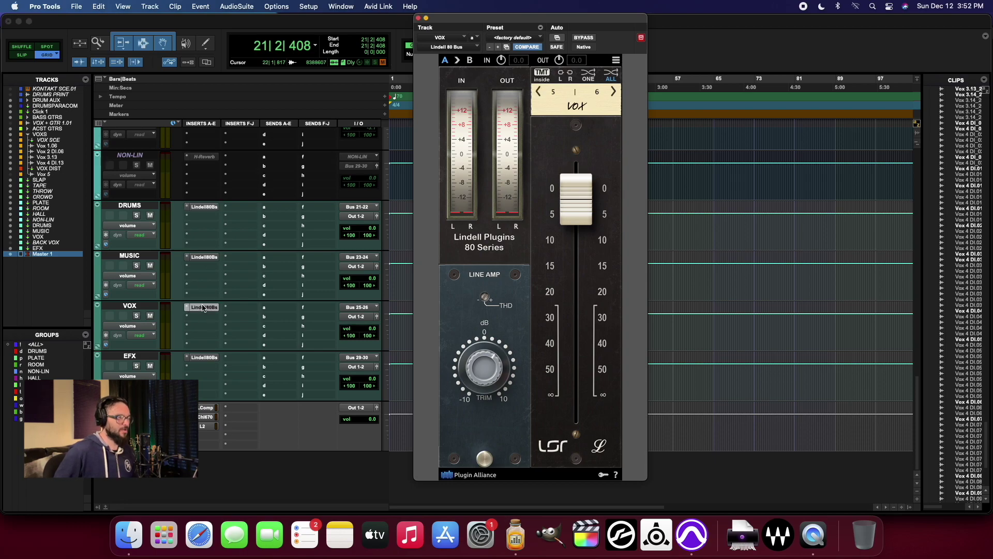
left_click(212, 358)
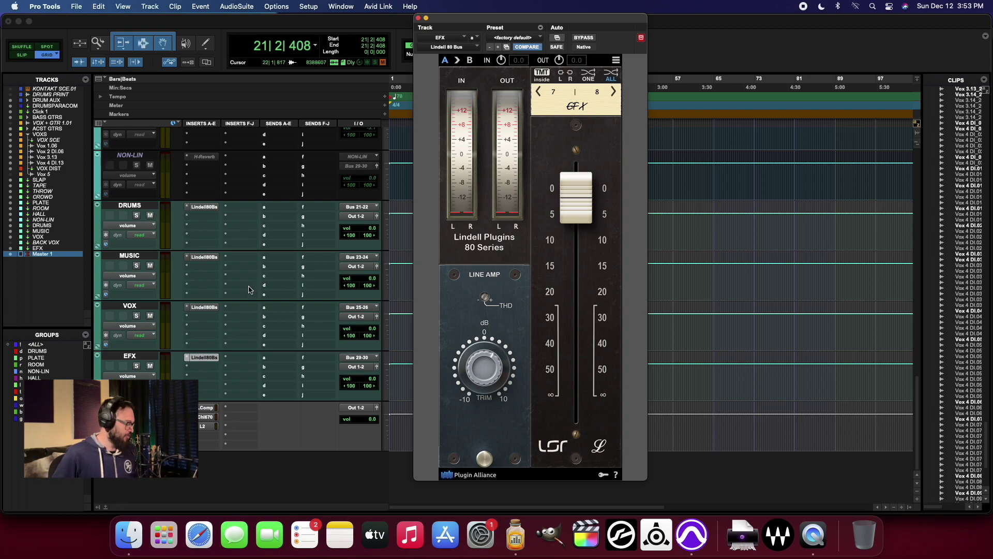
left_click(134, 207)
scroll(310, 207, "up", 10)
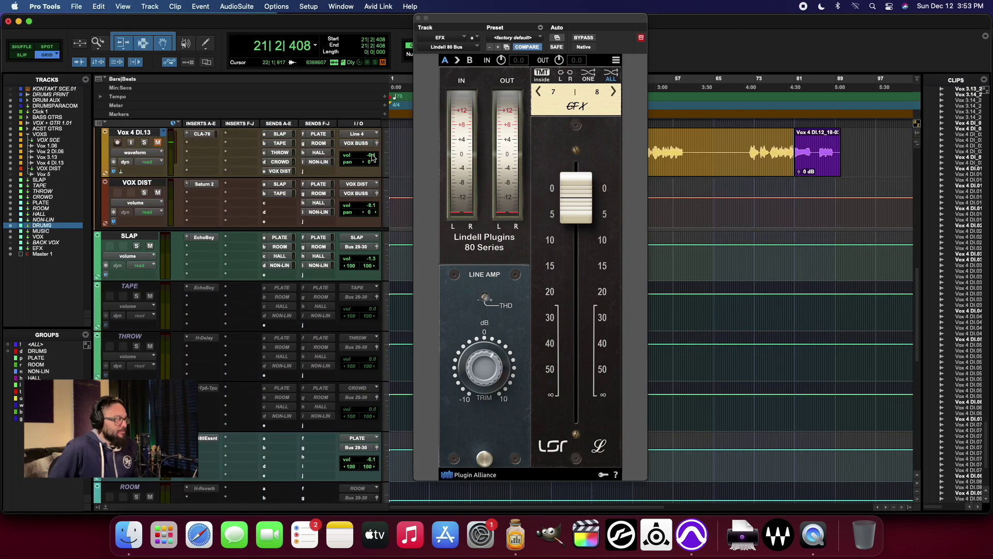
Close the Lindell 80 window and try range selections on VOXS, leaving the cursor at 60|2|000
left_click(420, 18)
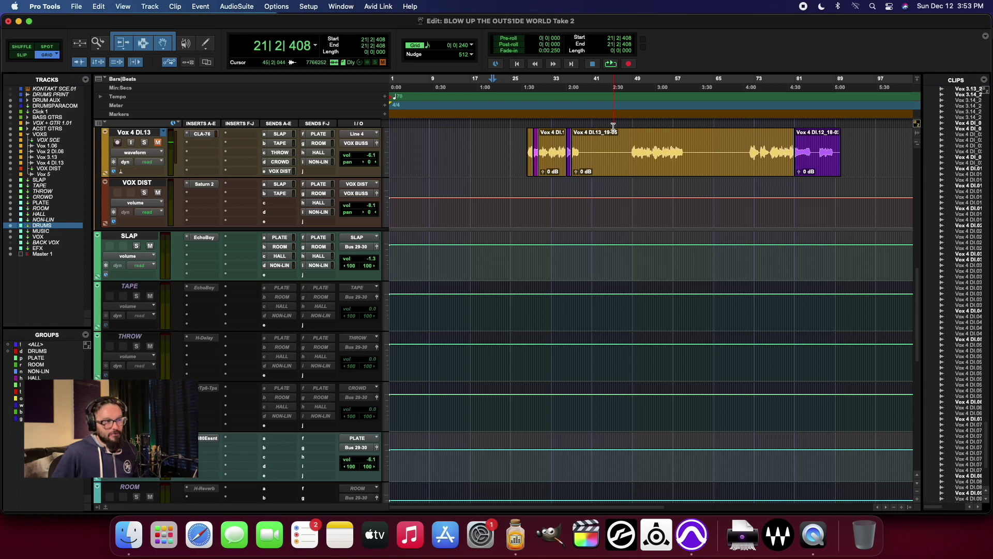
scroll(594, 243, "up", 10)
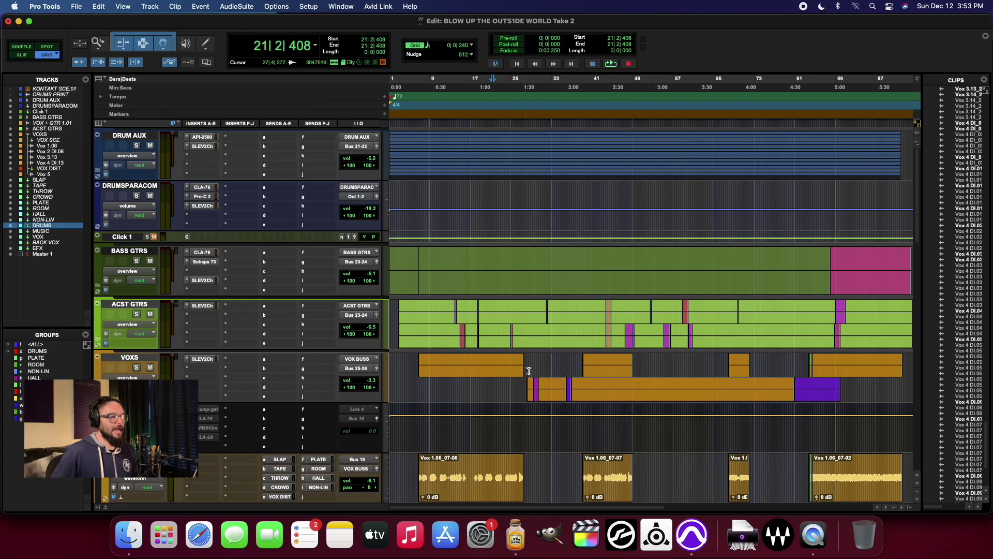
left_click_drag(517, 373, 622, 374)
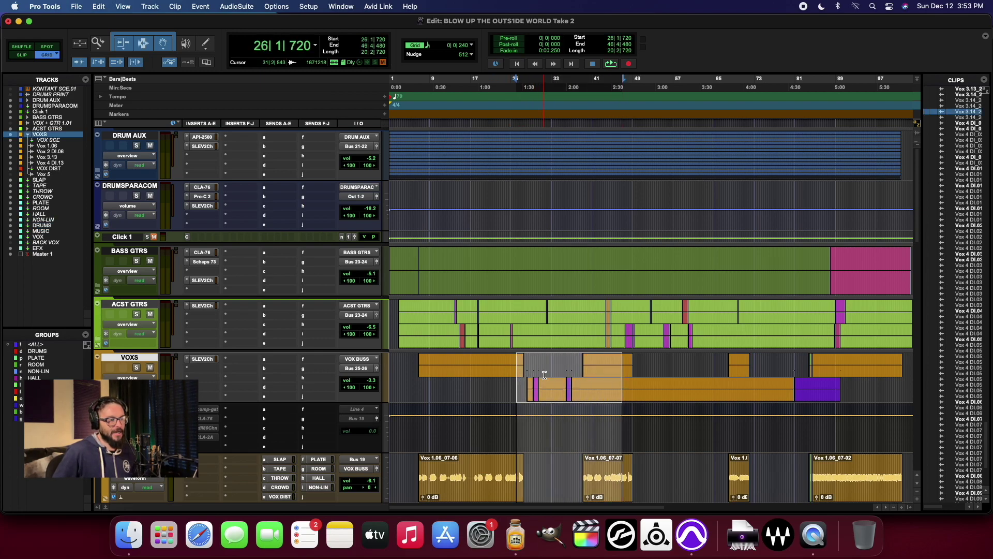
left_click(596, 361)
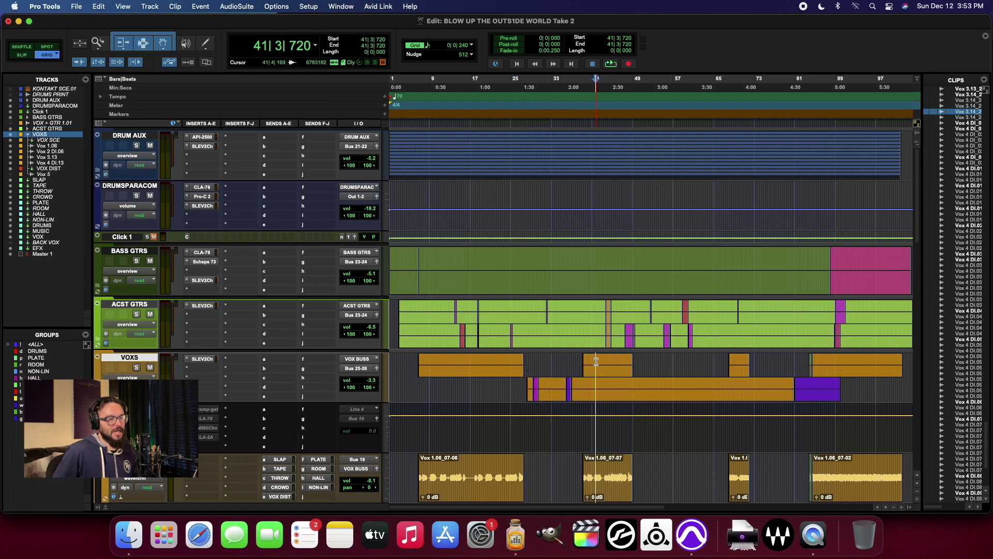
left_click(619, 371)
left_click_drag(886, 371, 743, 372)
left_click(692, 372)
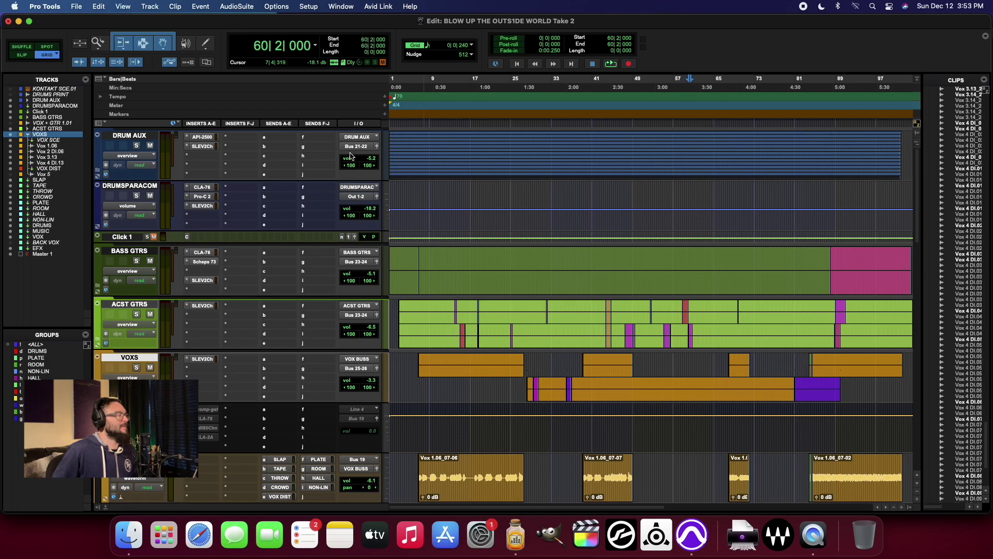
Place the insertion point on EFX and lower the DRUMS bus volume to -64.5
scroll(510, 404, "down", 12)
scroll(509, 405, "up", 5)
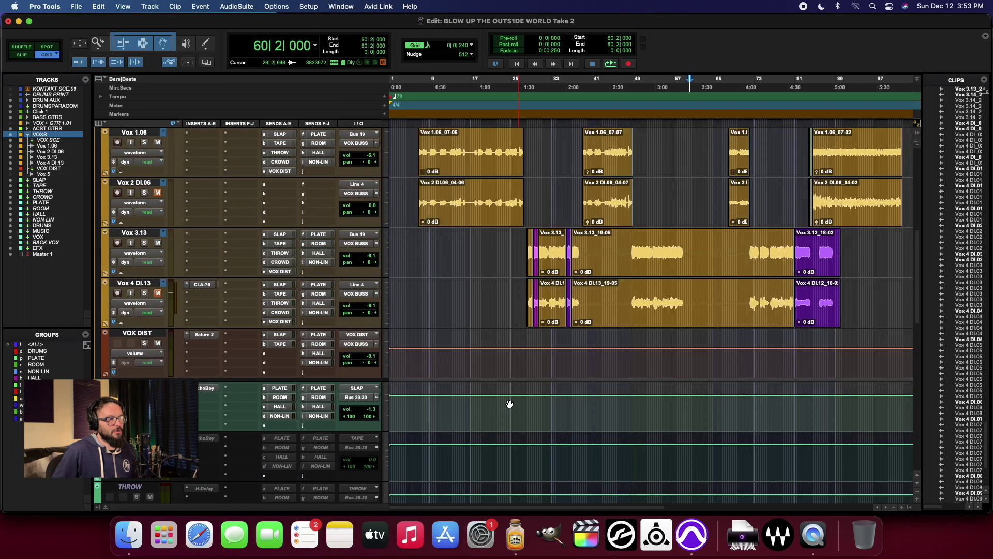
scroll(510, 404, "up", 5)
scroll(510, 404, "down", 15)
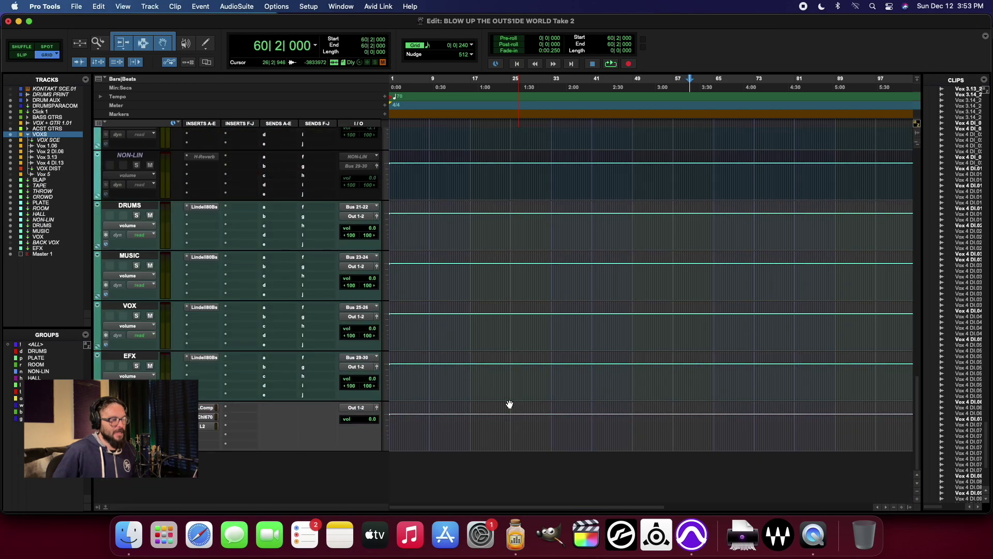
left_click(526, 372)
left_click_drag(476, 212, 500, 245)
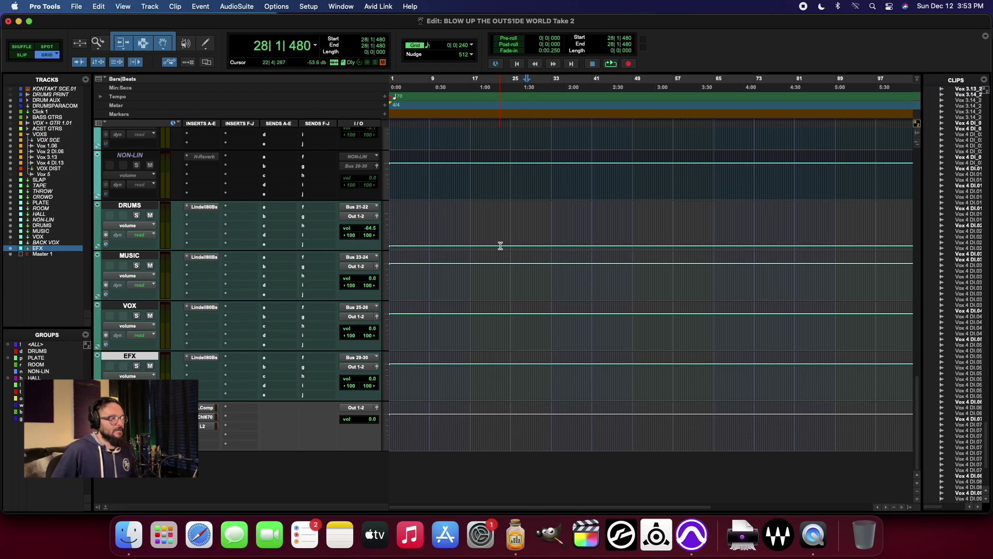
scroll(505, 242, "up", 15)
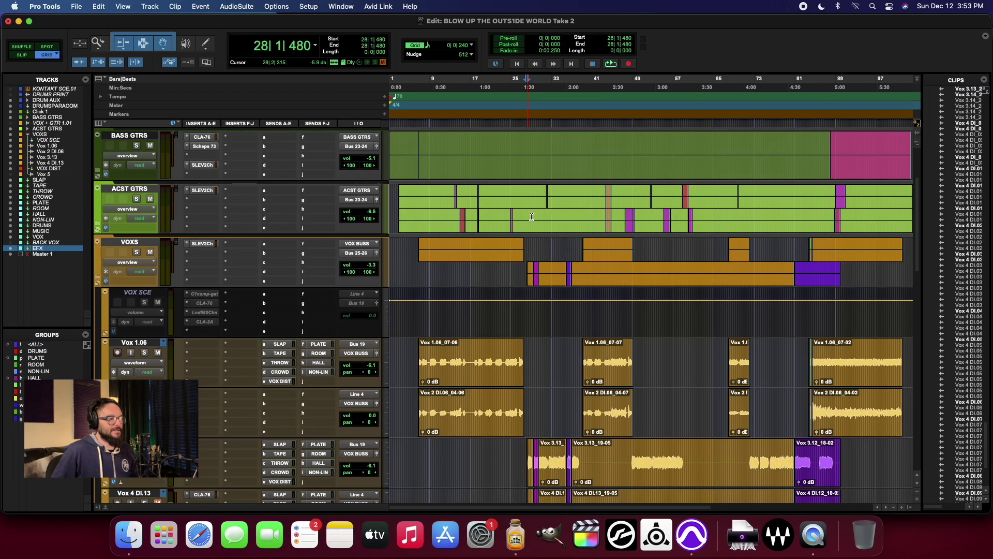
scroll(526, 278, "up", 2)
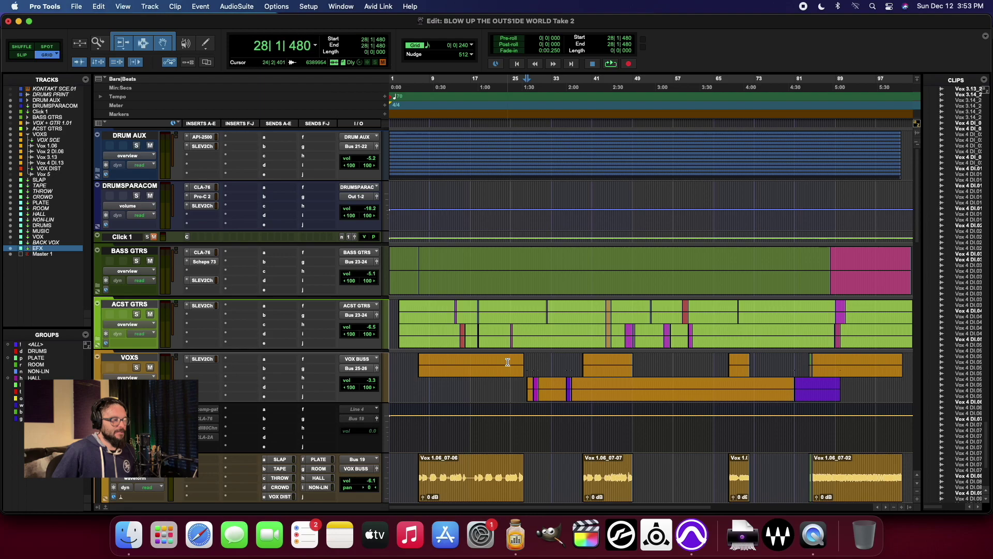
Set the cursor at bar 28 on VOXS, play through the vocal tracks, and stop at 29|2|902
left_click_drag(508, 362, 668, 365)
left_click(549, 365)
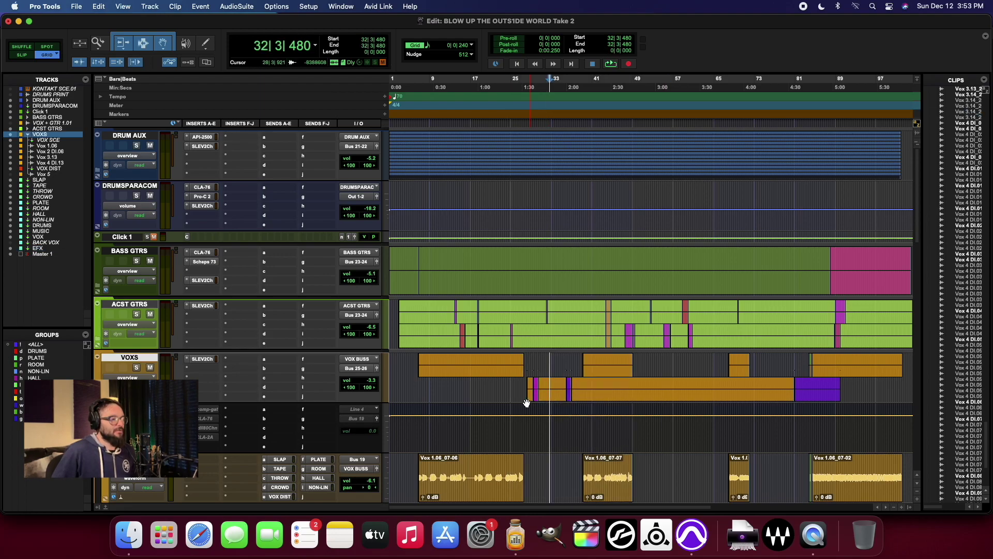
left_click(527, 366)
key("space")
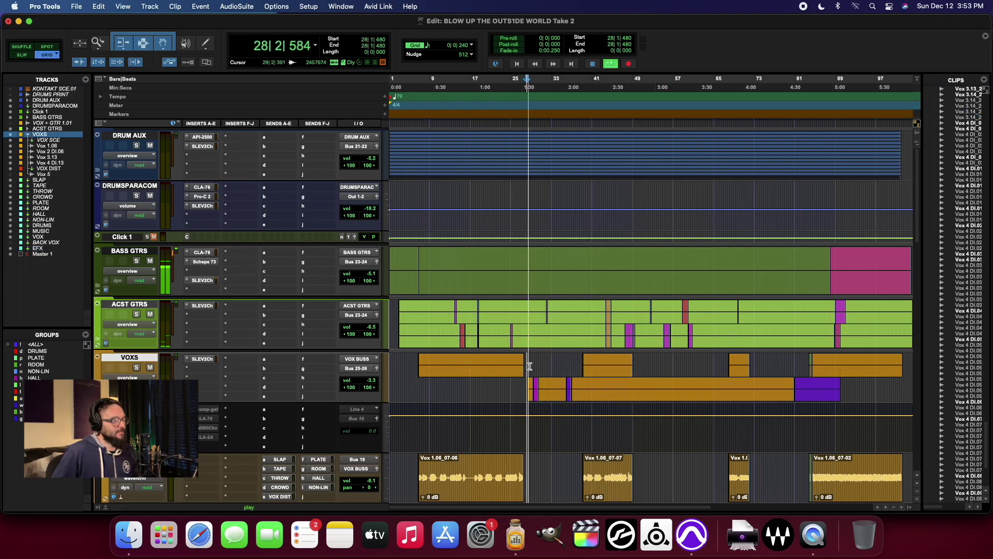
scroll(530, 366, "down", 6)
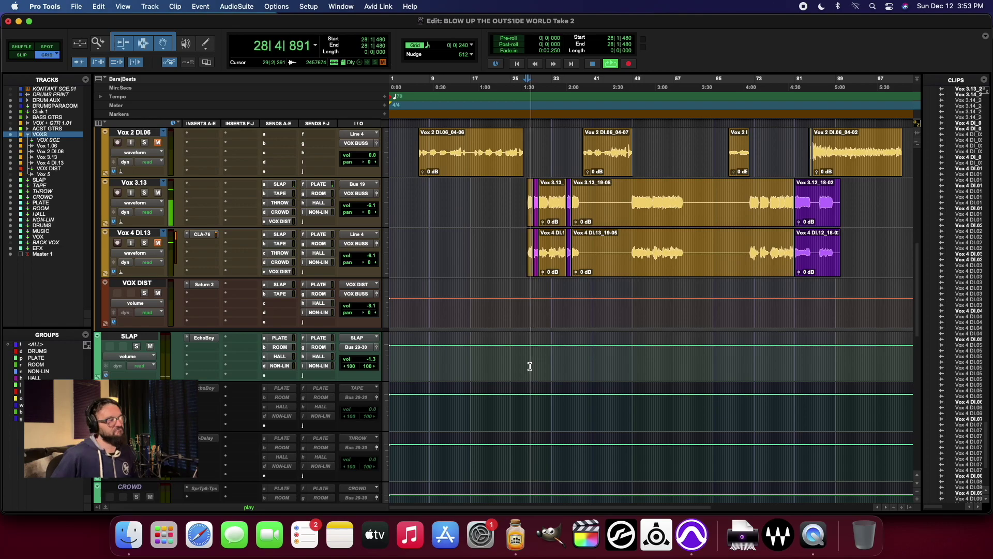
scroll(466, 275, "up", 2)
key("space")
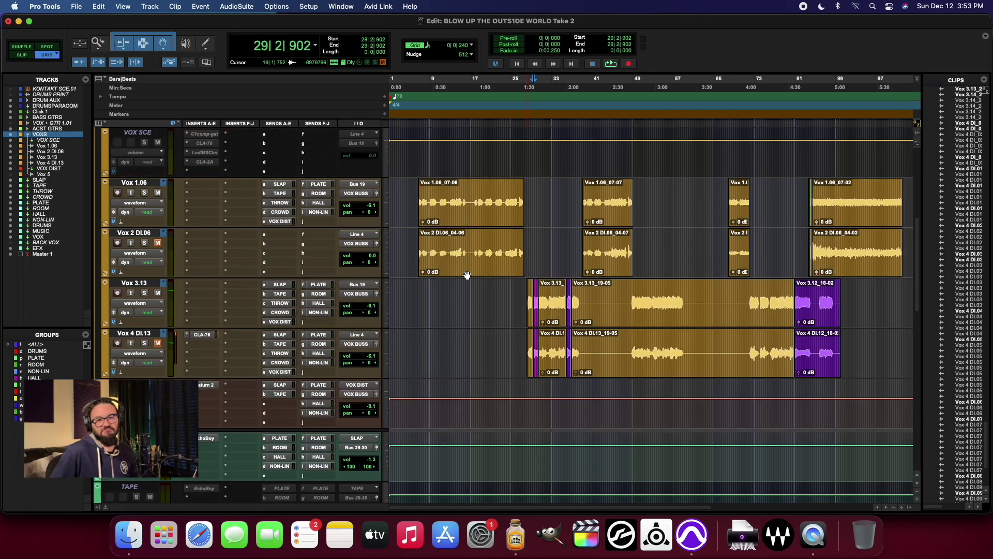
scroll(542, 162, "up", 5)
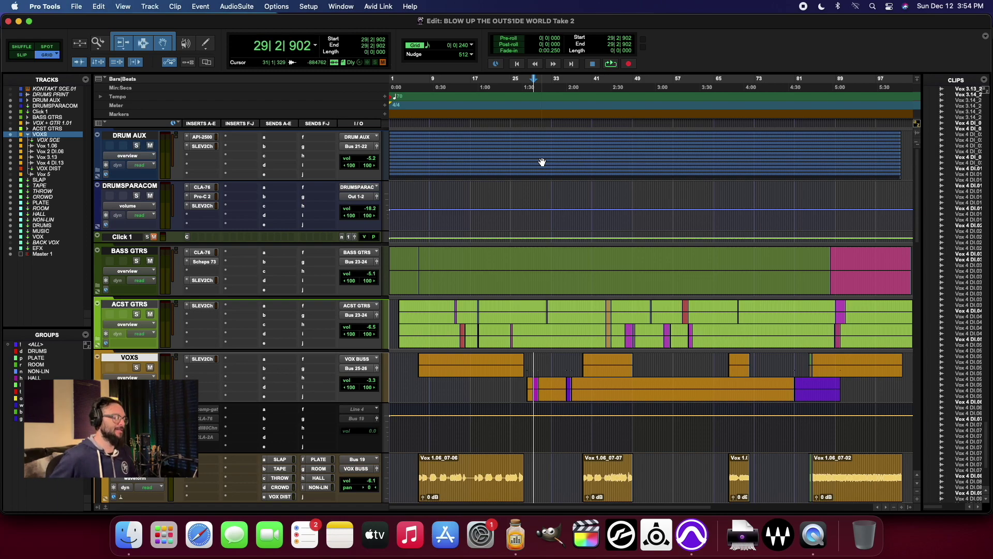
left_click(204, 320)
mouse_move(235, 315)
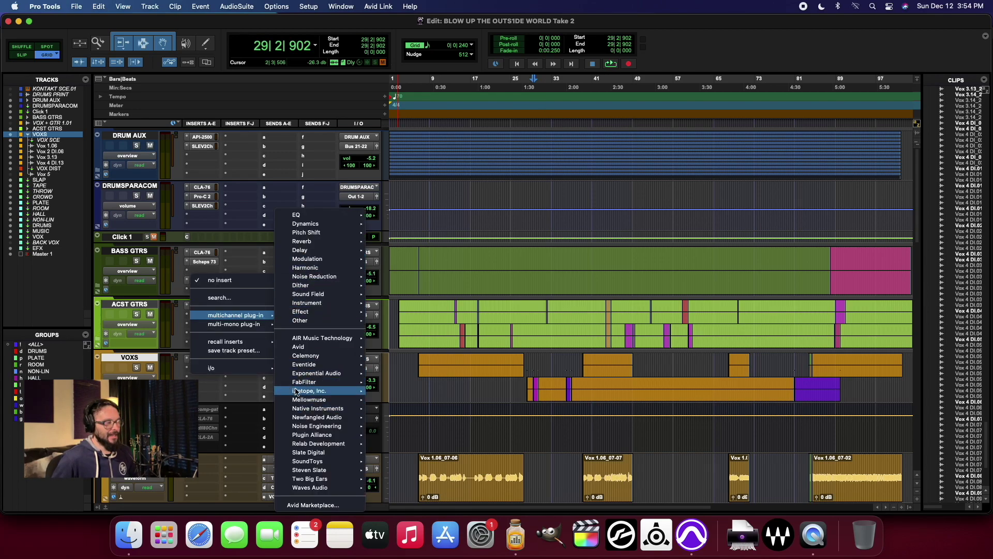
left_click(233, 410)
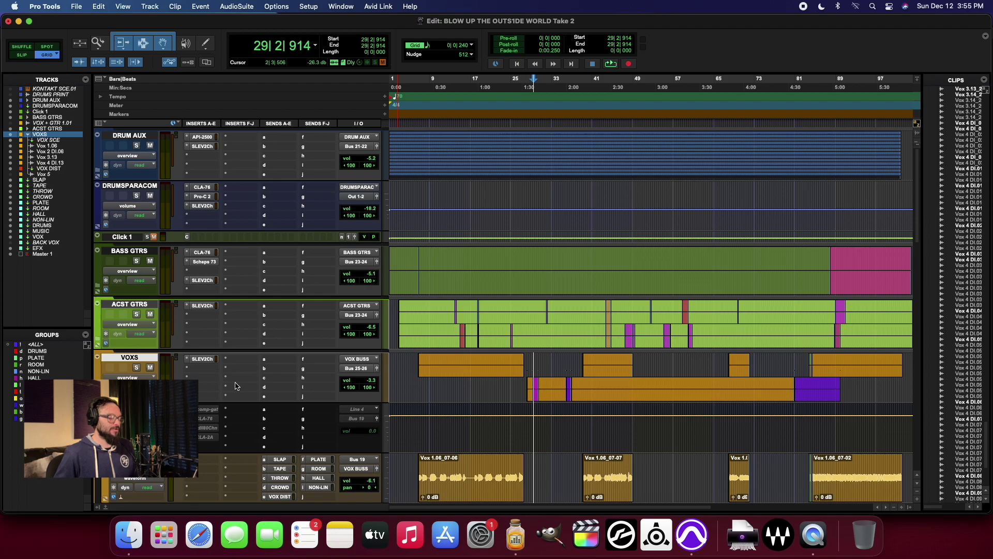
Collapse the VOXS folder and move the edit position to bar 9
scroll(236, 385, "down", 6)
scroll(235, 385, "down", 4)
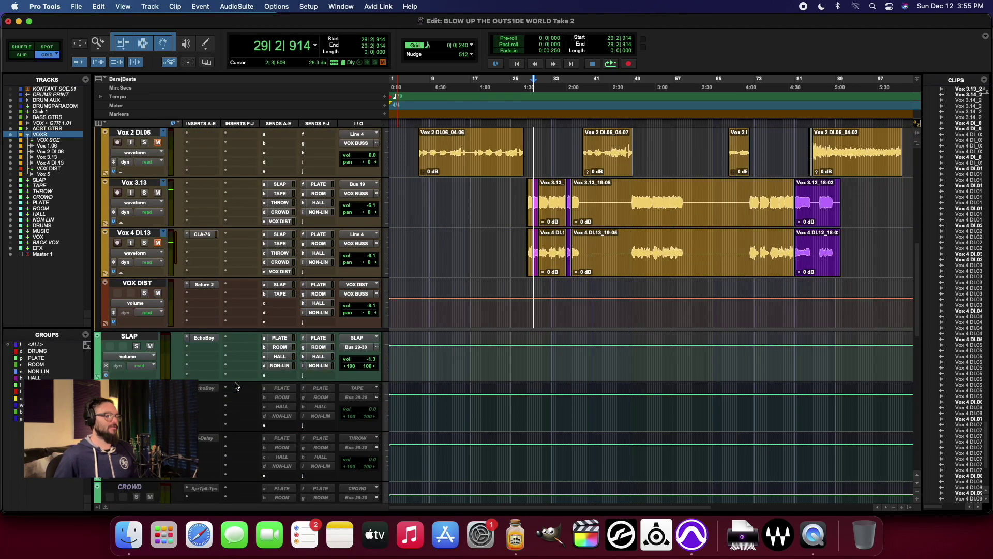
scroll(236, 385, "up", 5)
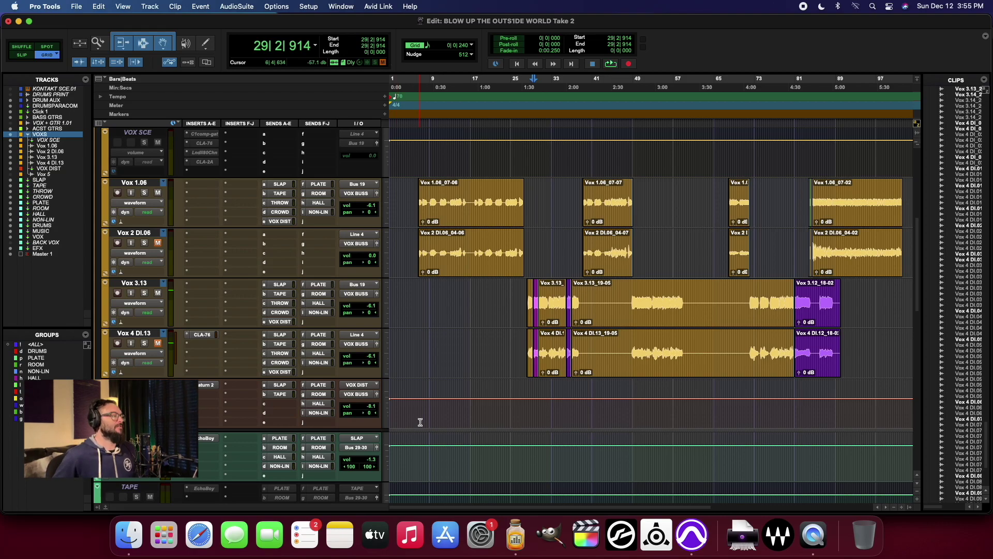
scroll(420, 423, "up", 6)
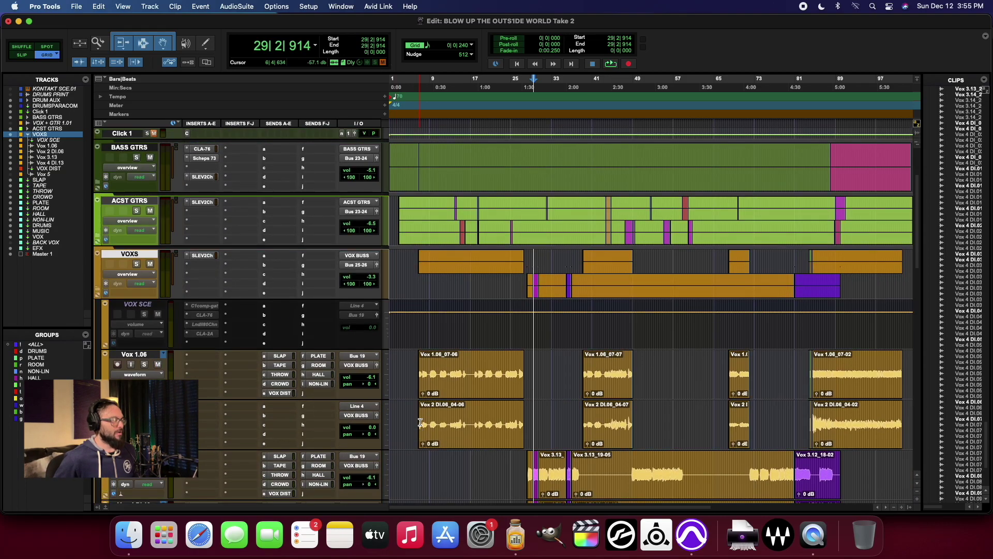
scroll(420, 423, "down", 3)
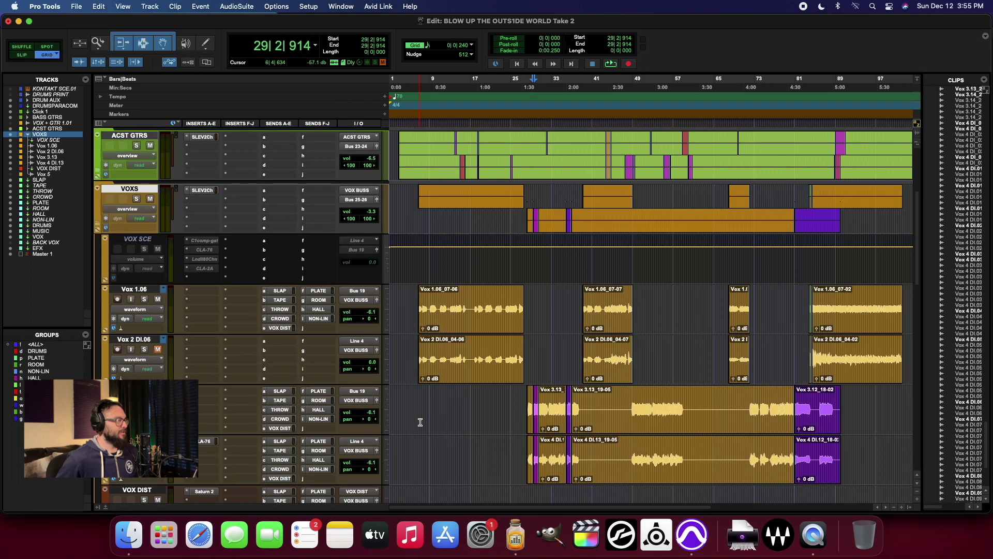
left_click(96, 226)
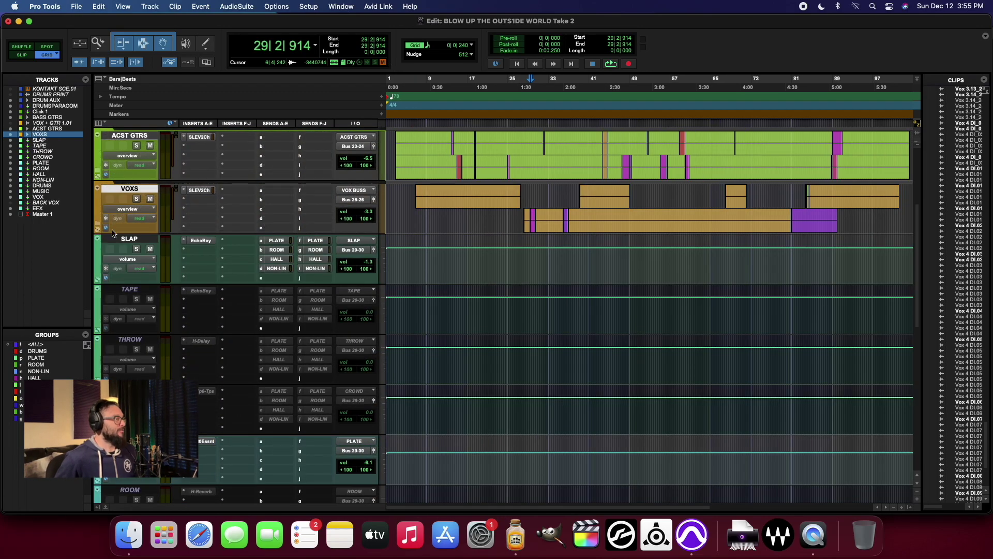
scroll(240, 328, "up", 3)
left_click(431, 334)
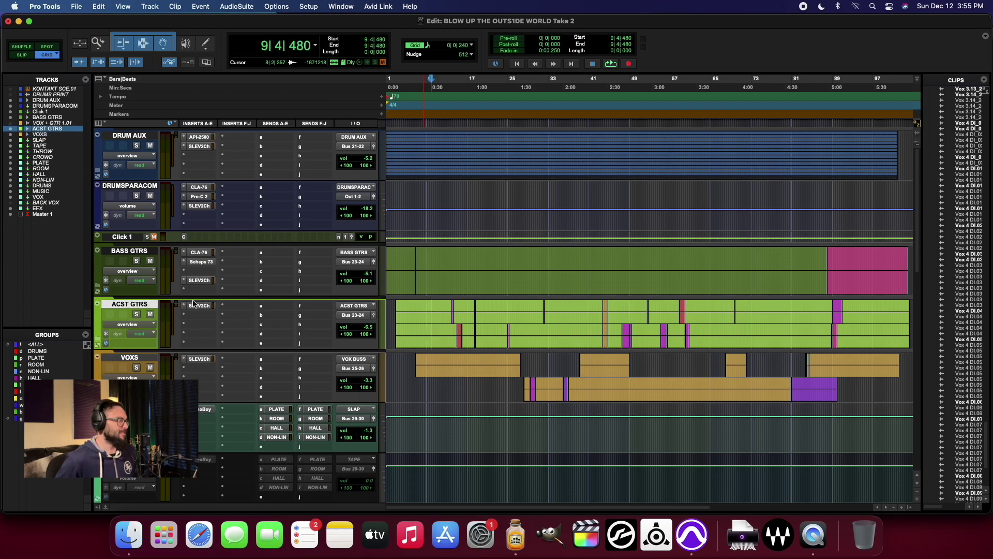
View SSL EV2, CLA-76 and Pro-C 2 on DRUMSPARACOMP, EchoBoy on SLAP, and LX480 on PLATE
left_click(198, 205)
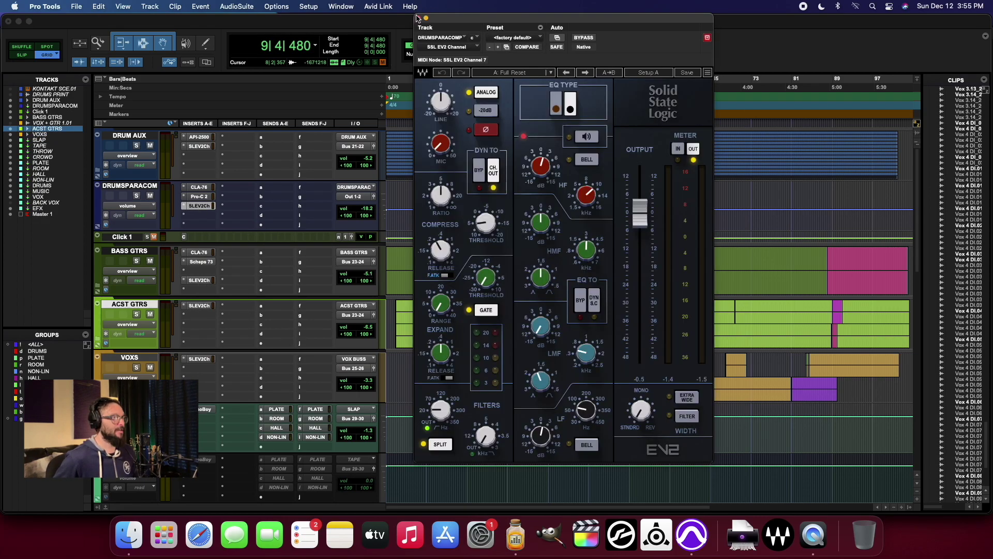
left_click(209, 187)
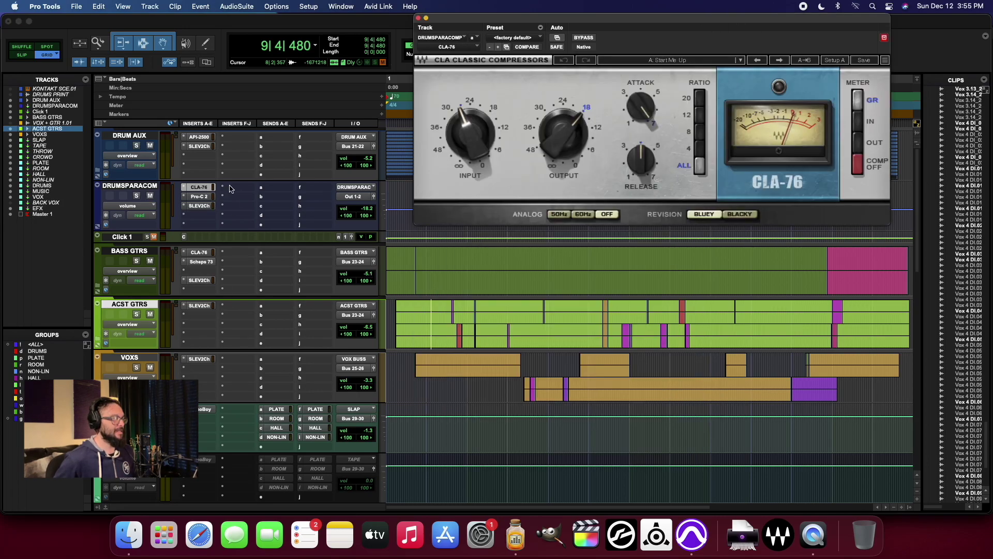
left_click(199, 197)
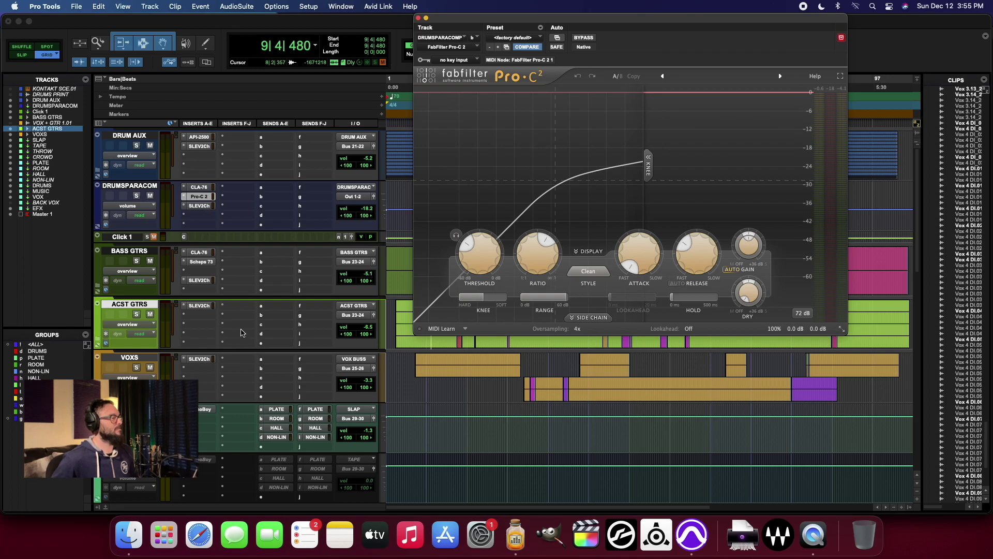
left_click(204, 409)
scroll(241, 382, "down", 10)
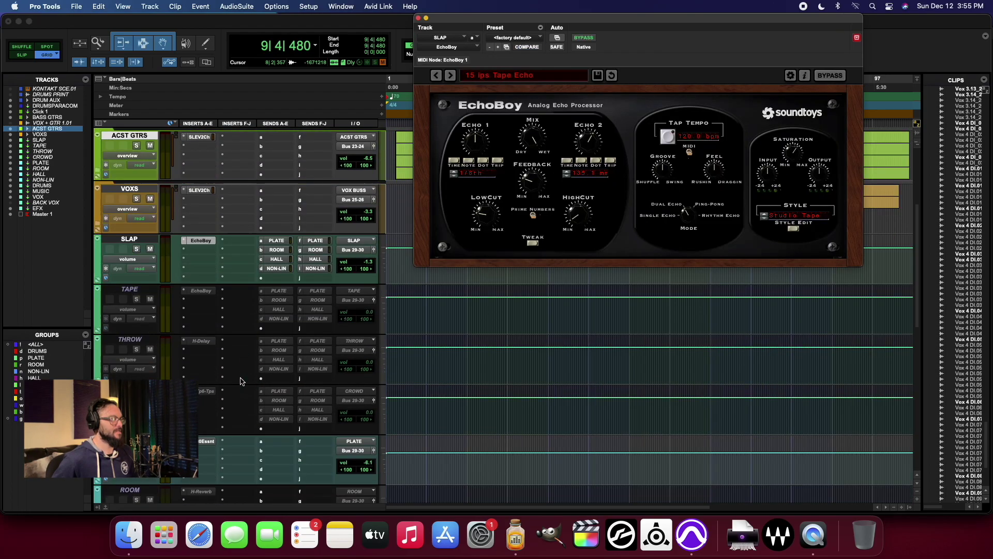
left_click(199, 233)
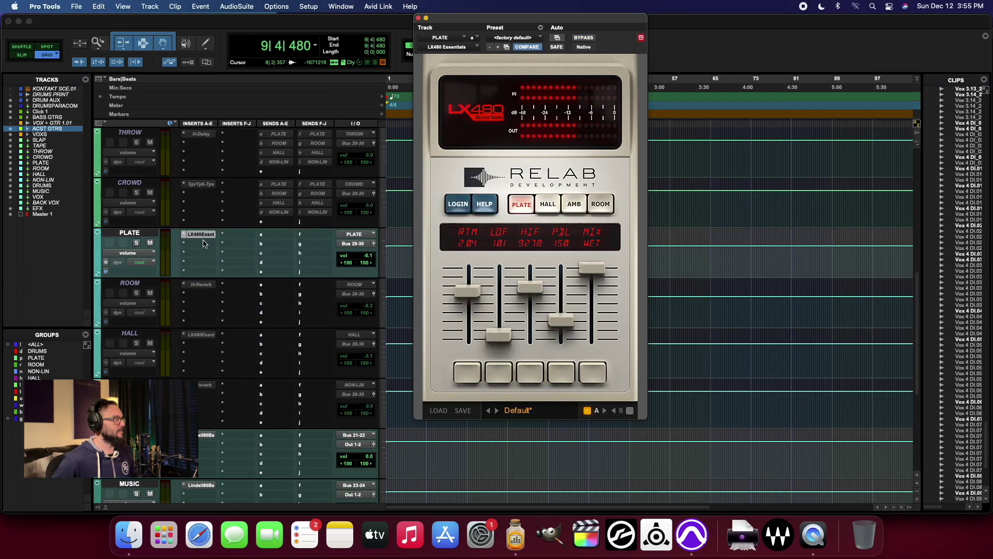
View Lindell 80 on EFX, then SSLComp, PuigChild 670 and L2 on Master 1, and close the window
scroll(395, 182, "down", 5)
scroll(213, 340, "down", 2)
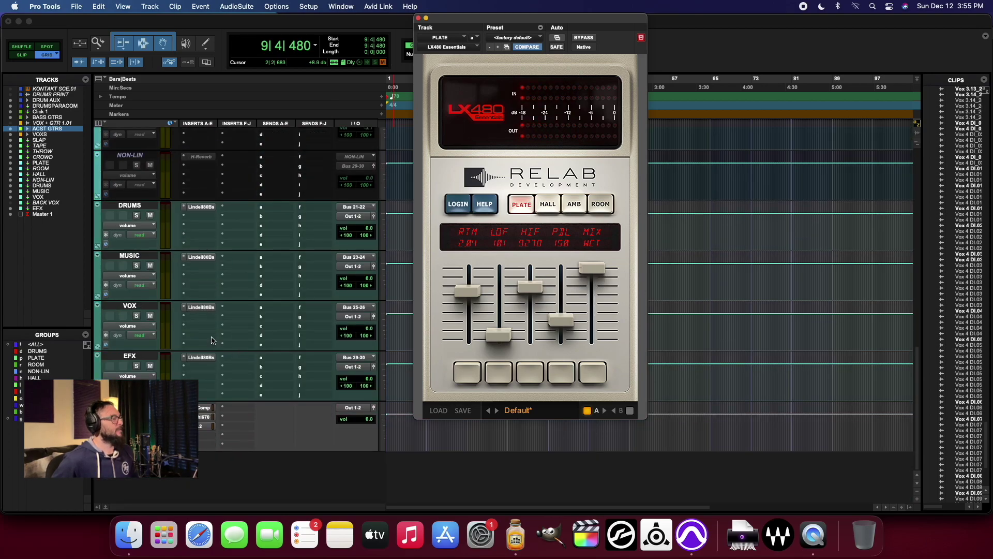
left_click(202, 358)
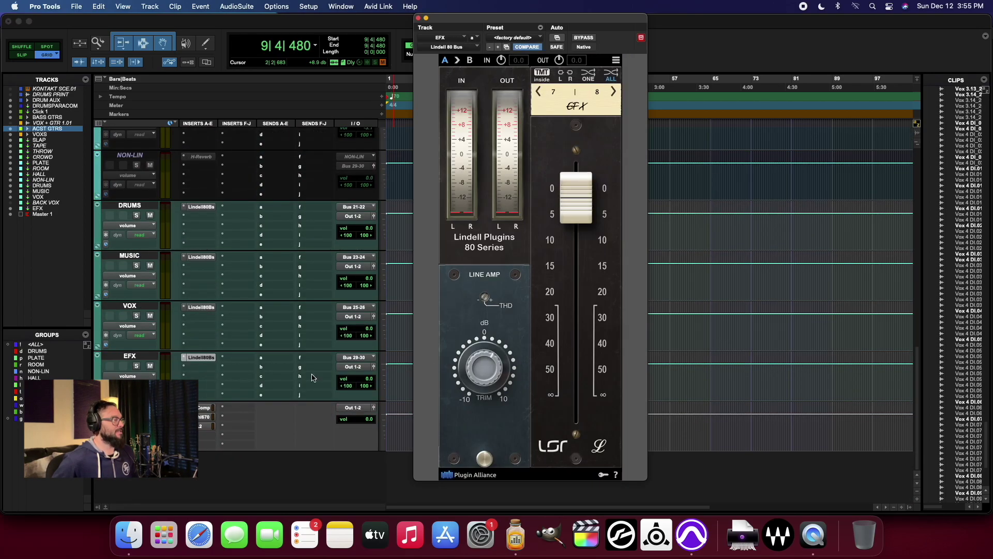
left_click(201, 409)
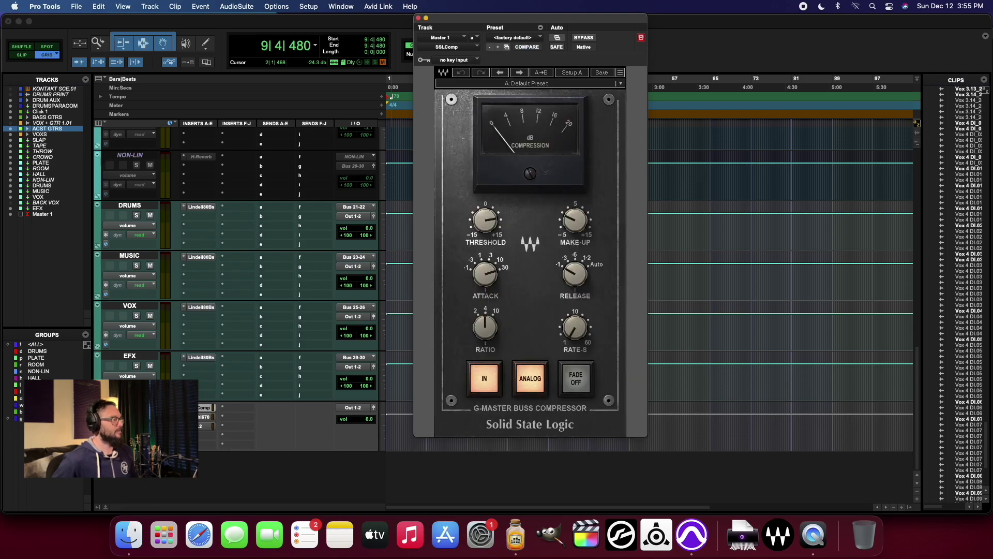
left_click(203, 416)
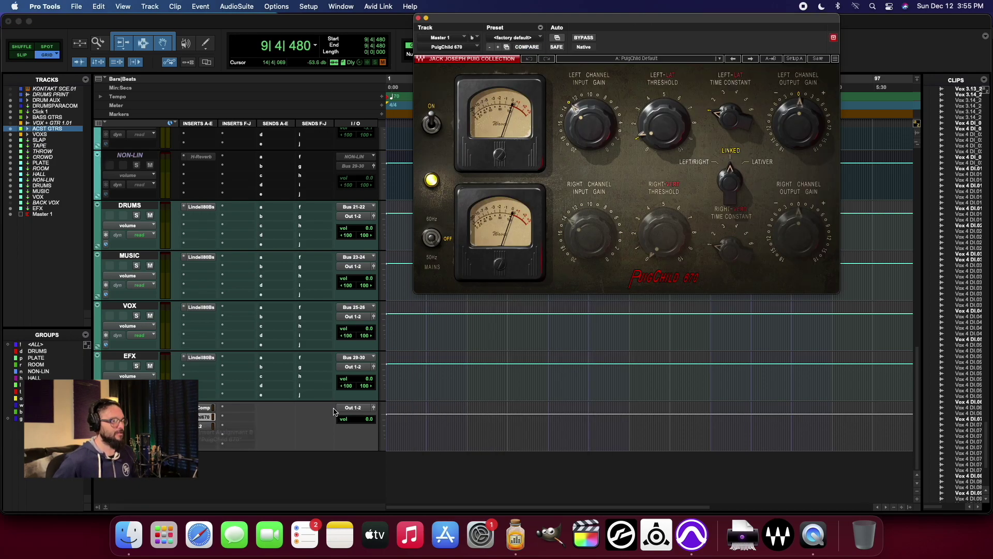
left_click(206, 426)
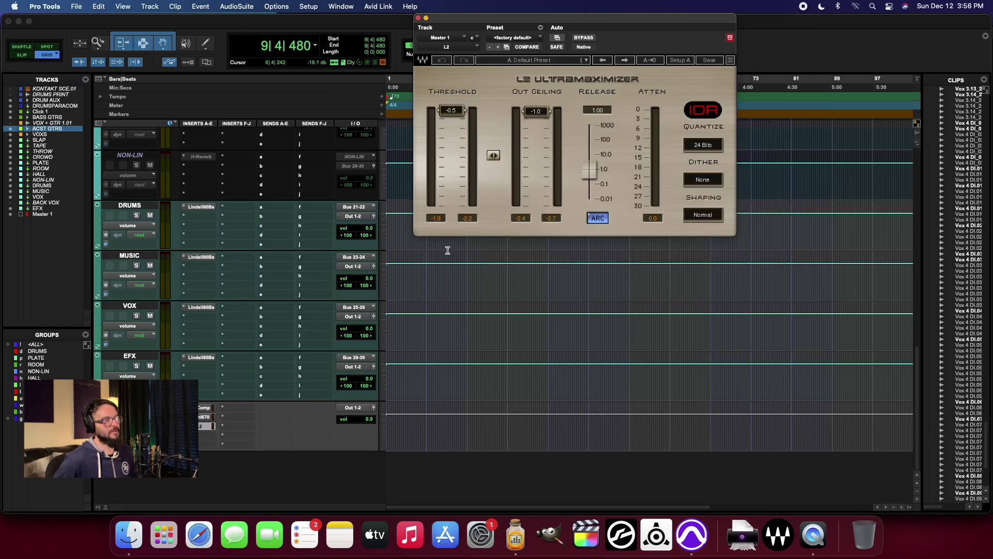
left_click(418, 19)
scroll(205, 272, "up", 10)
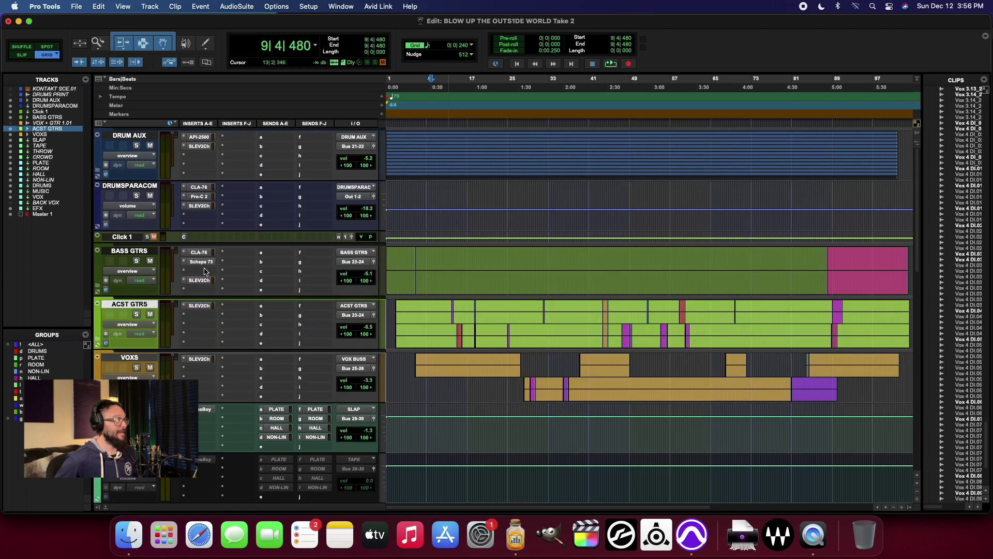